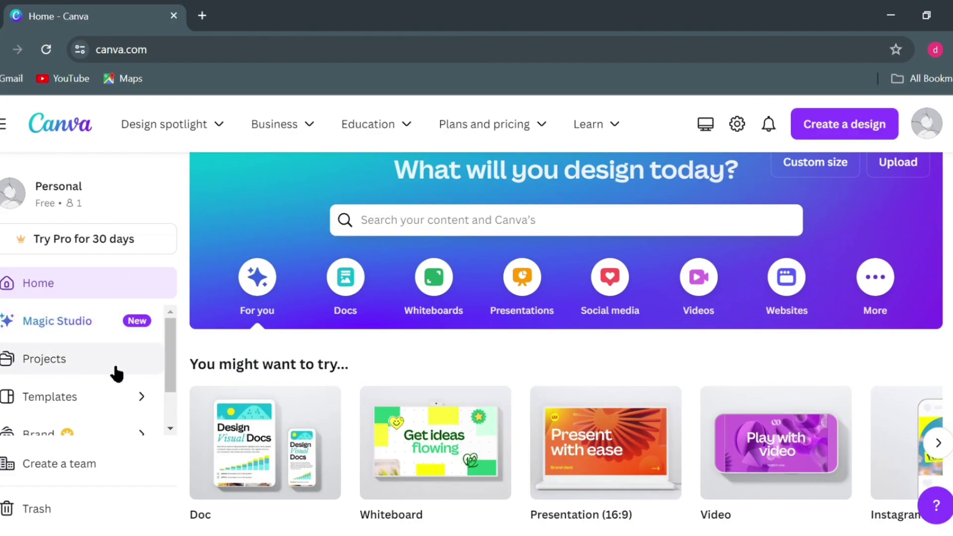
Browse the home page's design categories: Docs, Whiteboards, Presentations, Social media, Videos and Websites.
{"action": "scroll", "coordinate": [128, 357], "scroll_direction": "down", "scroll_amount": 1}
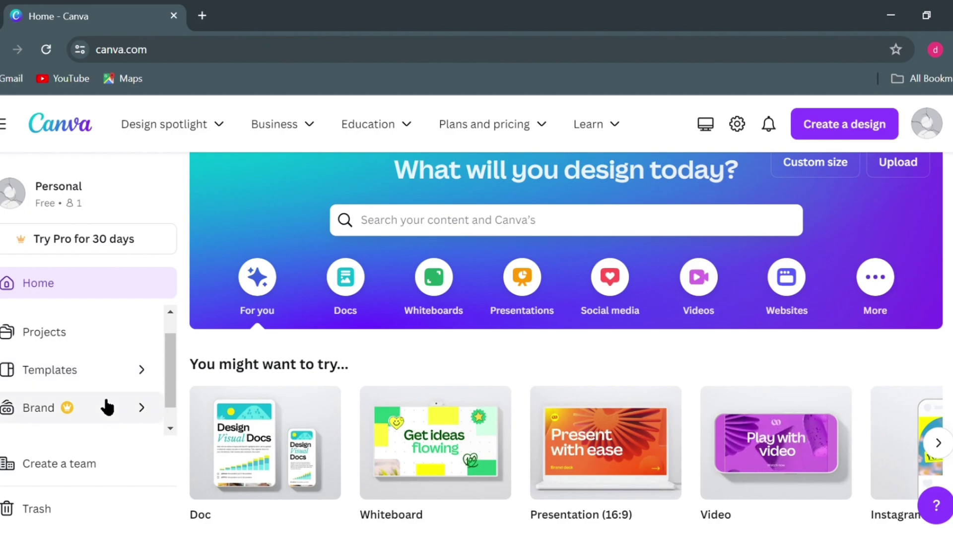
{"action": "scroll", "coordinate": [107, 408], "scroll_direction": "down", "scroll_amount": 1}
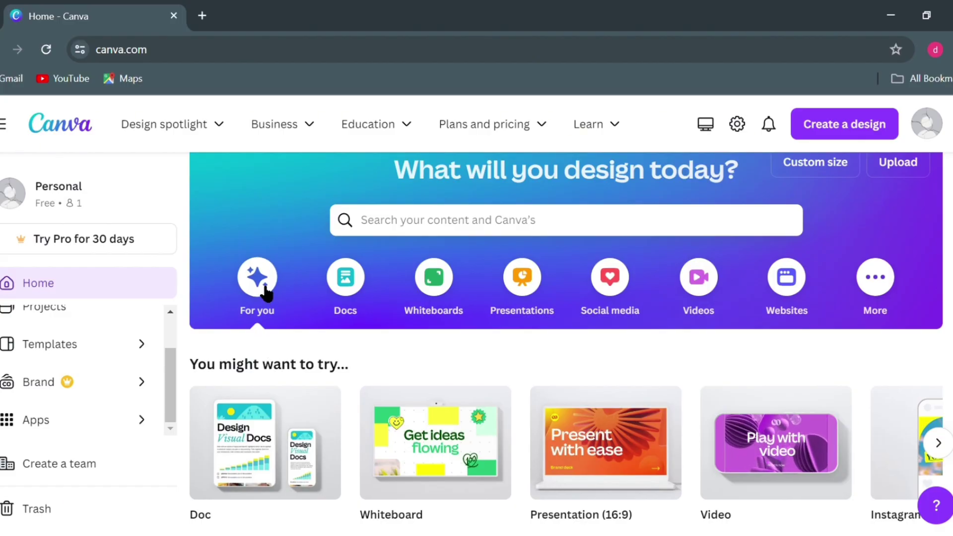
{"action": "left_click", "coordinate": [346, 278]}
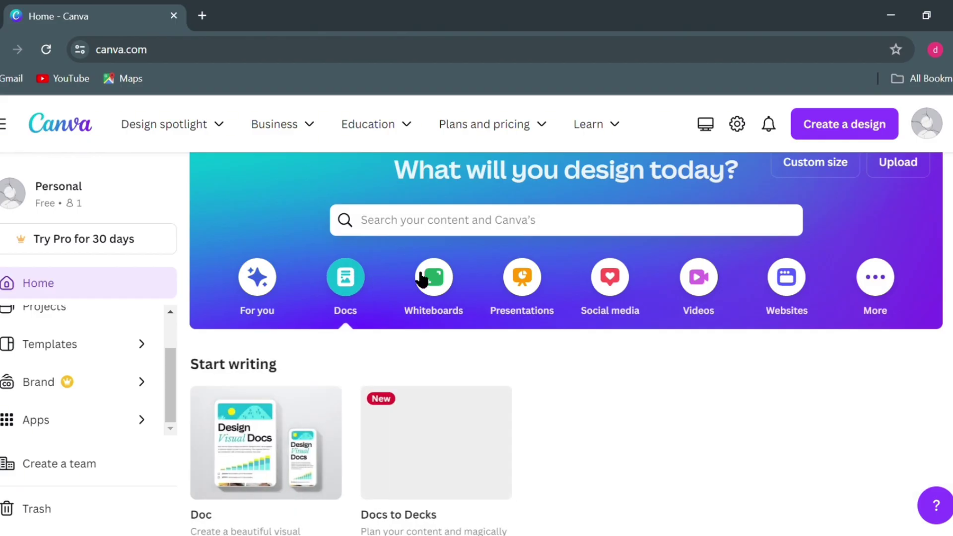
{"action": "left_click", "coordinate": [432, 276]}
{"action": "left_click", "coordinate": [550, 298]}
{"action": "left_click", "coordinate": [610, 304]}
{"action": "left_click", "coordinate": [694, 295]}
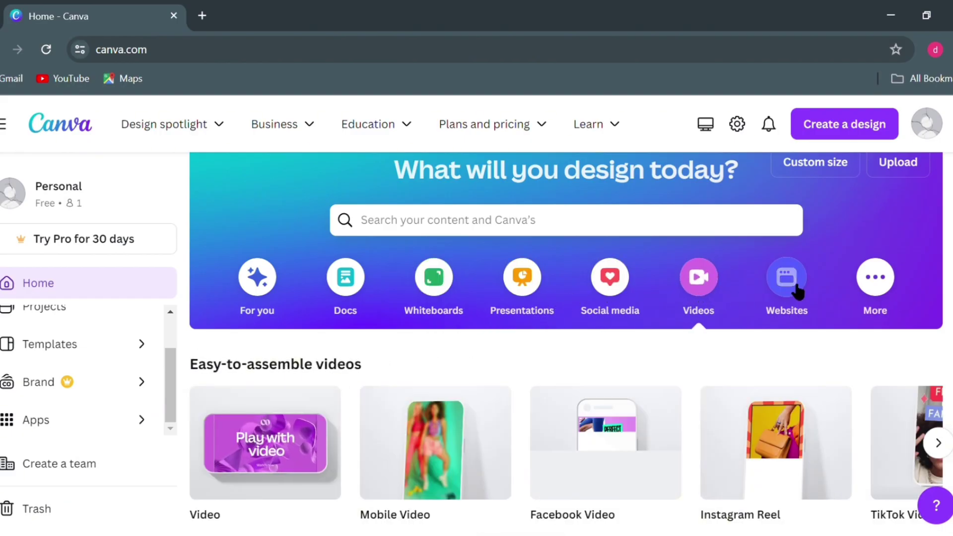
{"action": "left_click", "coordinate": [797, 291]}
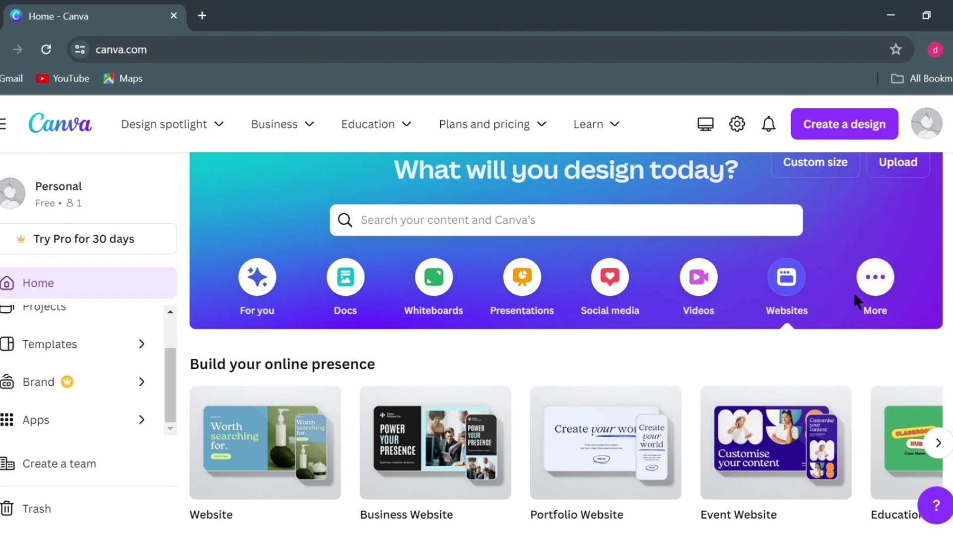
Examine the website design types and the website templates offered in the Websites category.
{"action": "scroll", "coordinate": [841, 297], "scroll_direction": "down", "scroll_amount": 10}
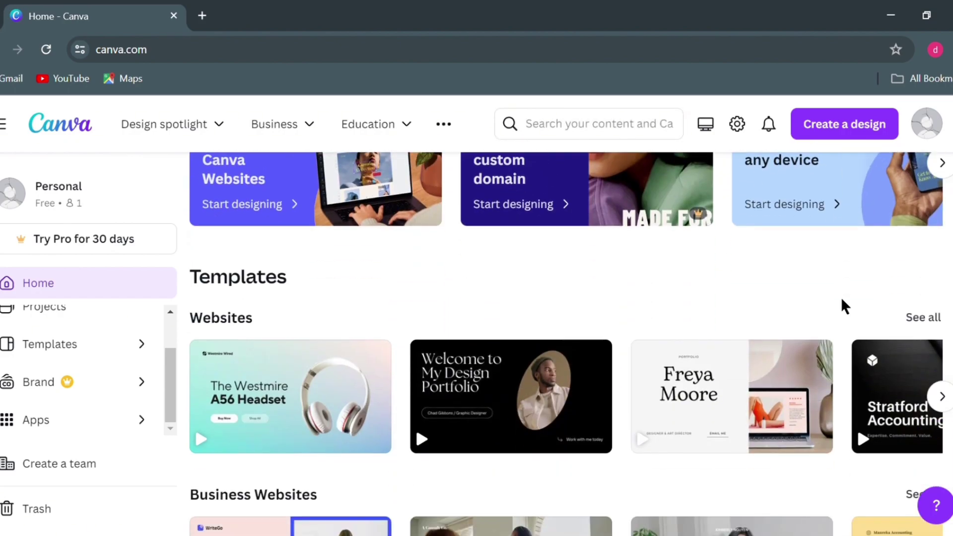
{"action": "scroll", "coordinate": [841, 297], "scroll_direction": "down", "scroll_amount": 3}
{"action": "scroll", "coordinate": [842, 296], "scroll_direction": "up", "scroll_amount": 12}
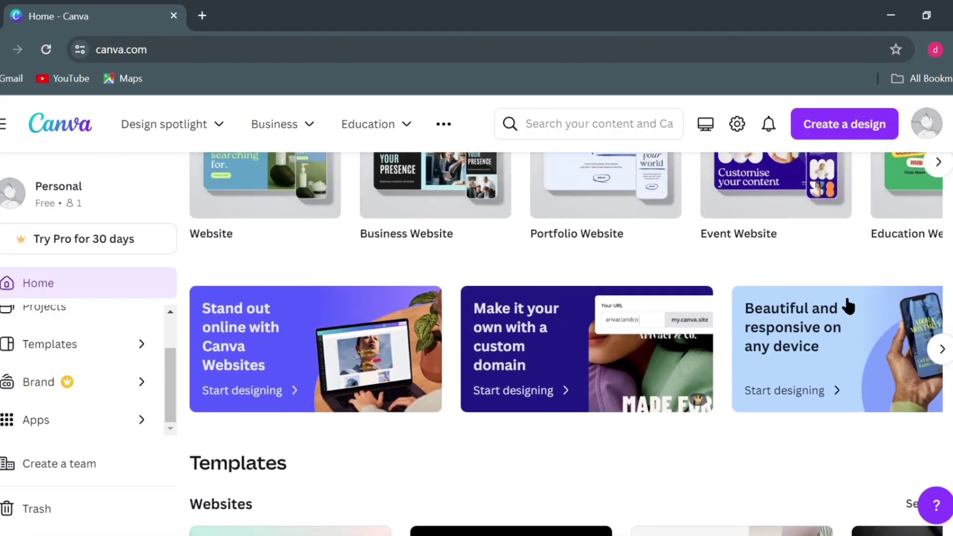
{"action": "scroll", "coordinate": [842, 300], "scroll_direction": "up", "scroll_amount": 2}
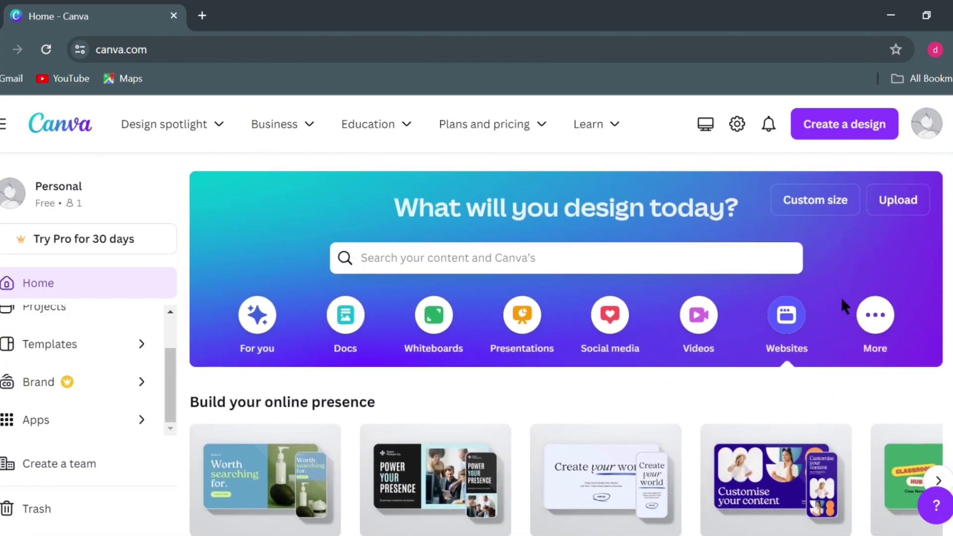
{"action": "scroll", "coordinate": [842, 300], "scroll_direction": "down", "scroll_amount": 1}
{"action": "scroll", "coordinate": [841, 297], "scroll_direction": "down", "scroll_amount": 1}
{"action": "scroll", "coordinate": [841, 296], "scroll_direction": "up", "scroll_amount": 2}
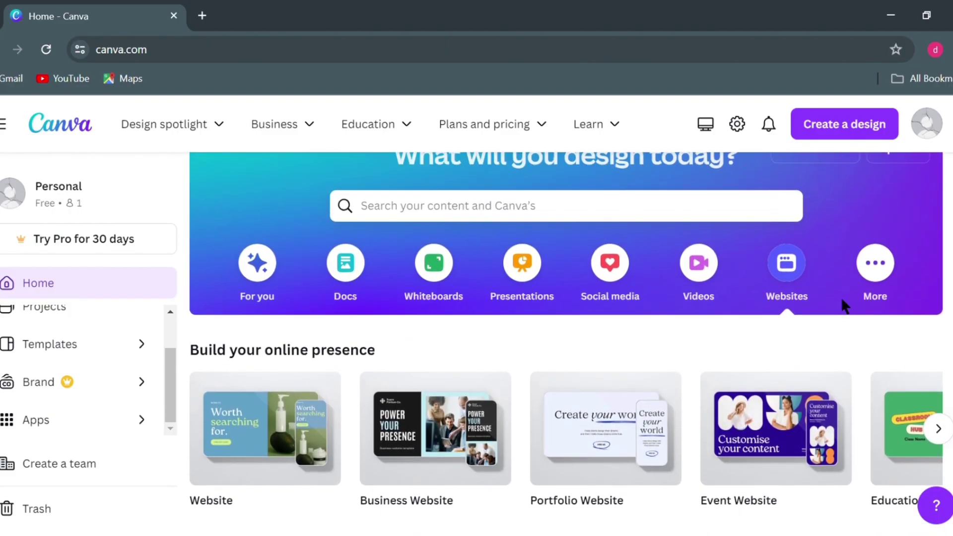
{"action": "scroll", "coordinate": [841, 297], "scroll_direction": "down", "scroll_amount": 1}
{"action": "scroll", "coordinate": [841, 296], "scroll_direction": "up", "scroll_amount": 1}
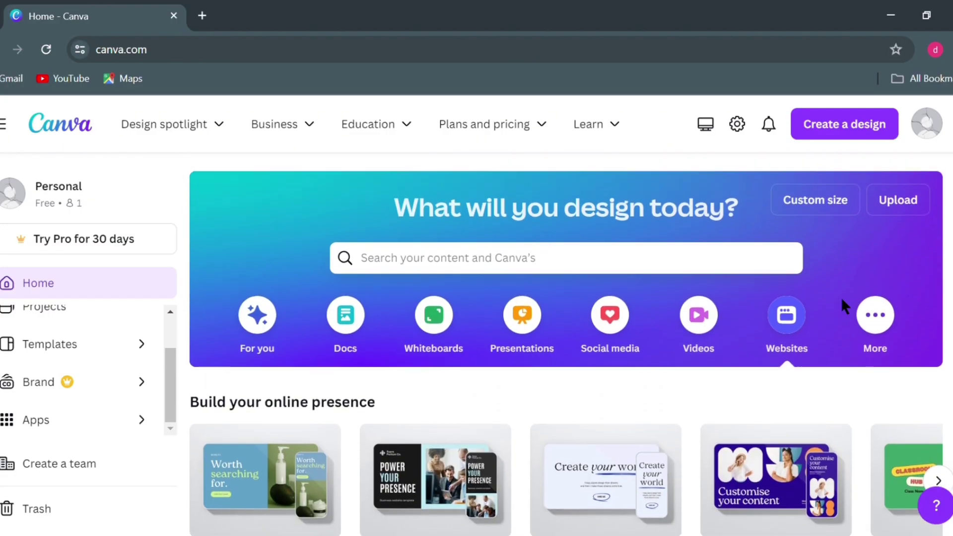
Search Canva for "youtube templates" and look through the results.
{"action": "left_click", "coordinate": [602, 265]}
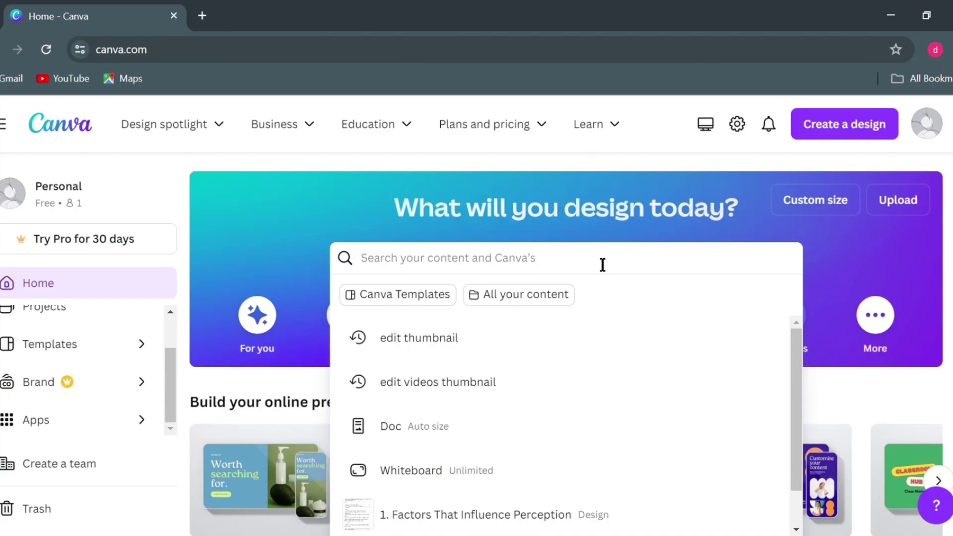
{"action": "type", "text": "youtube "}
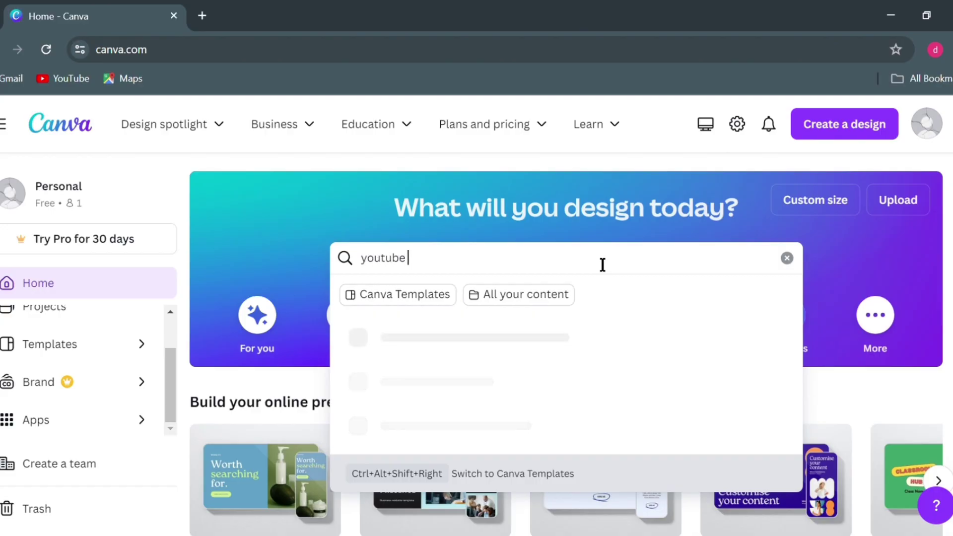
{"action": "type", "text": "templates"}
{"action": "key", "text": "Return"}
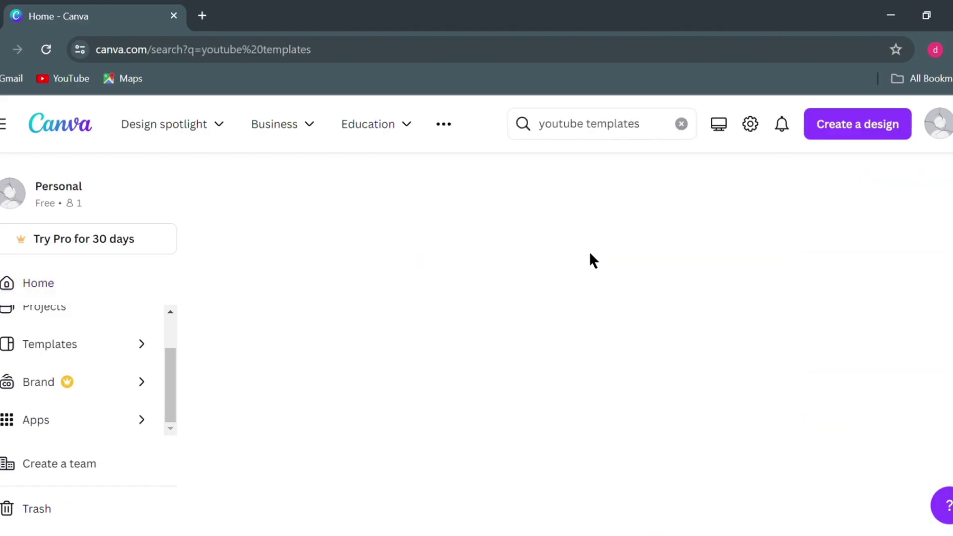
{"action": "scroll", "coordinate": [416, 347], "scroll_direction": "down", "scroll_amount": 2}
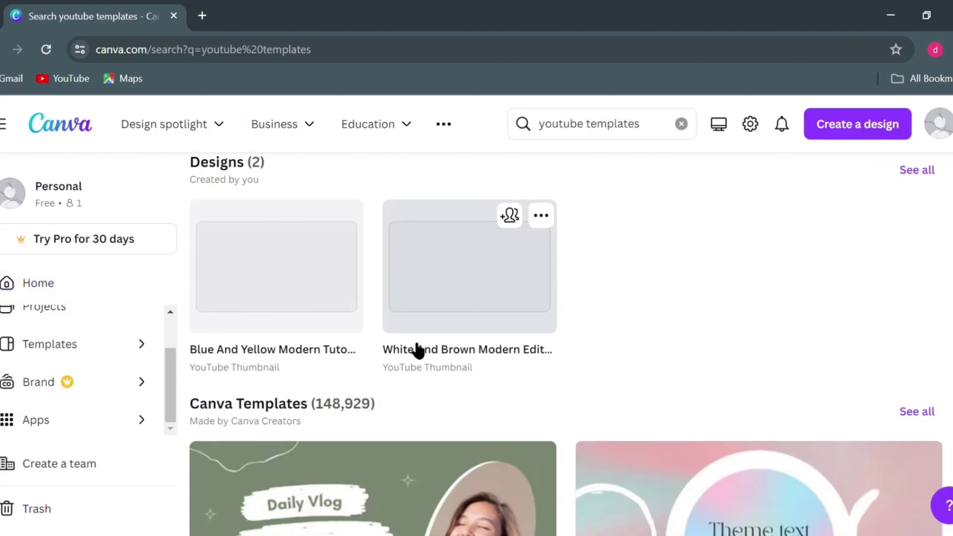
{"action": "scroll", "coordinate": [422, 354], "scroll_direction": "down", "scroll_amount": 2}
Replace the search term with "logo design" and run the search.
{"action": "left_click", "coordinate": [682, 124]}
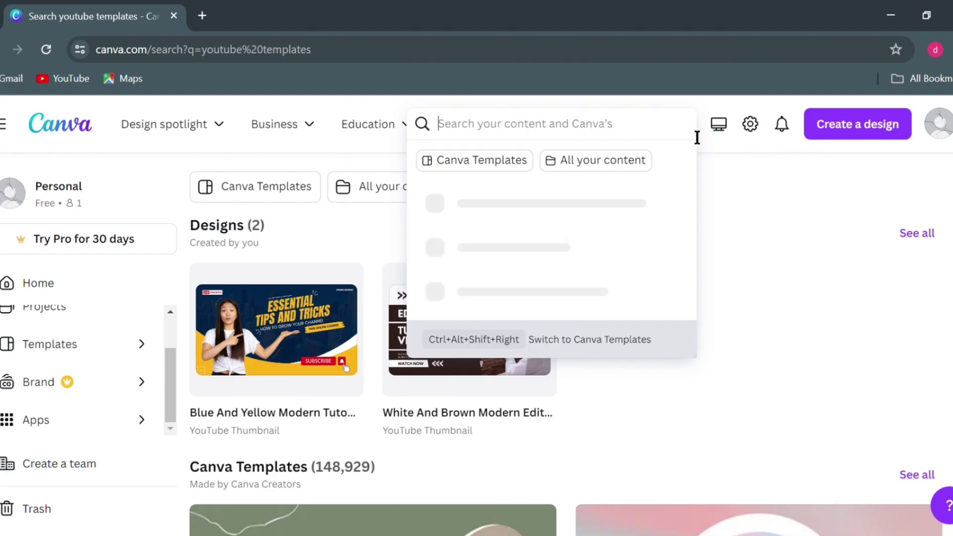
{"action": "type", "text": "logo"}
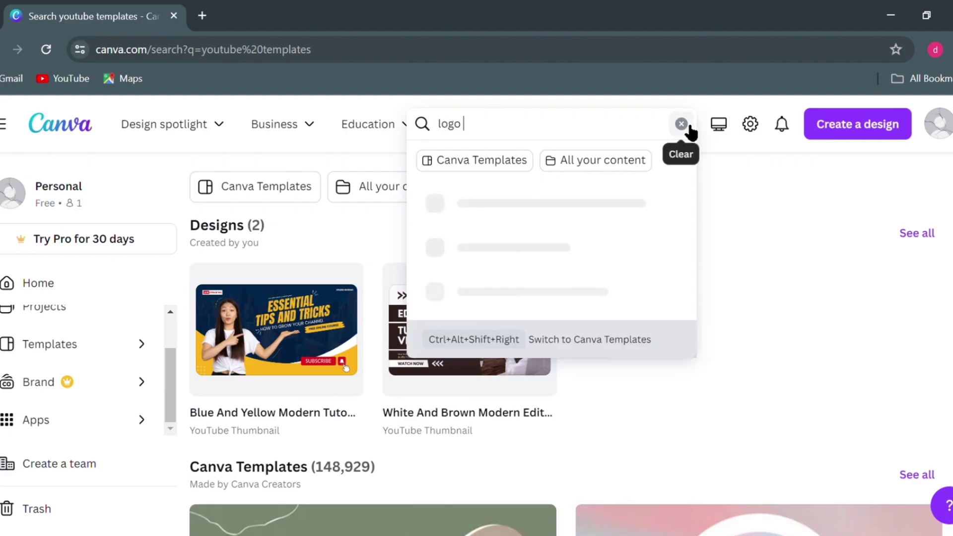
{"action": "type", "text": " desin"}
{"action": "key", "text": "BackSpace"}
{"action": "type", "text": "gn"}
{"action": "key", "text": "Return"}
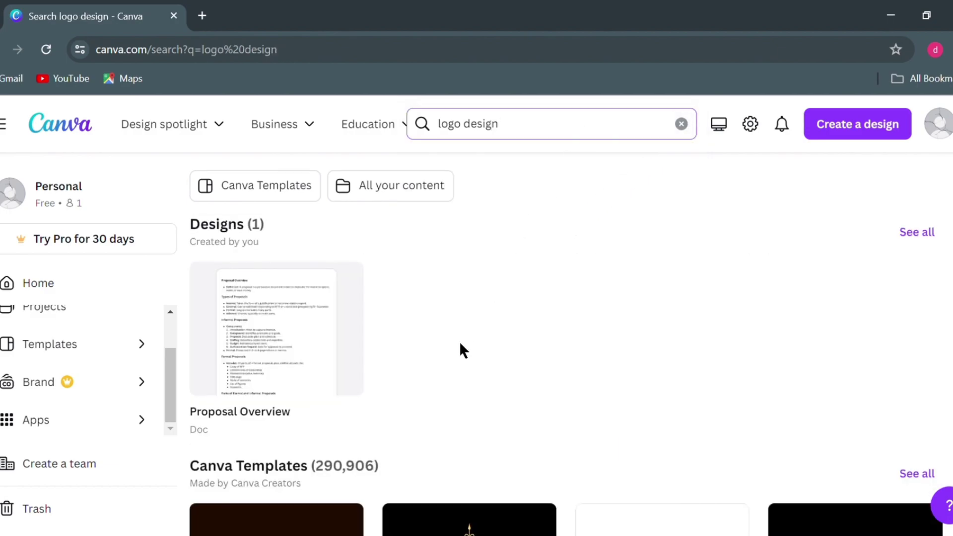
Open the white VA makeup artist logo template from the results as an editable design.
{"action": "scroll", "coordinate": [460, 341], "scroll_direction": "down", "scroll_amount": 6}
{"action": "scroll", "coordinate": [647, 327], "scroll_direction": "up", "scroll_amount": 1}
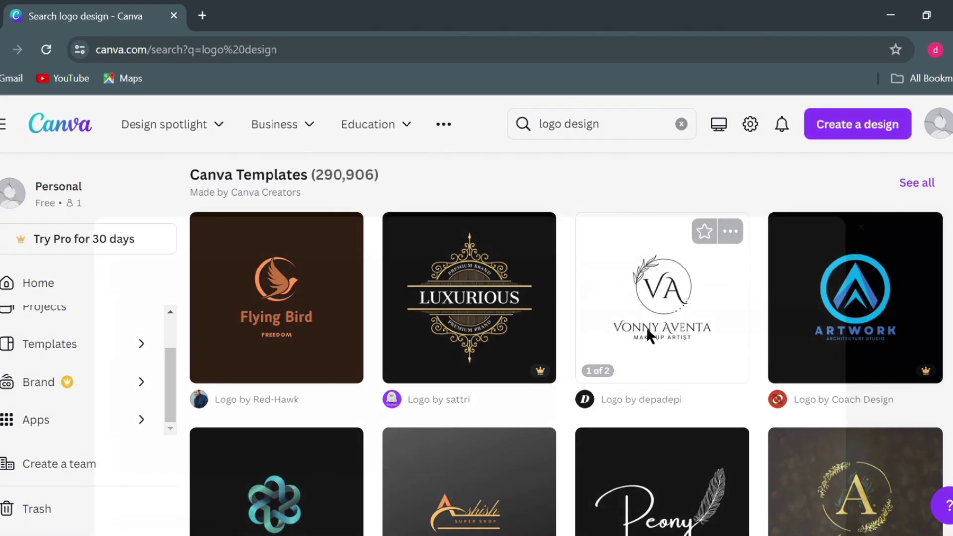
{"action": "left_click", "coordinate": [647, 327]}
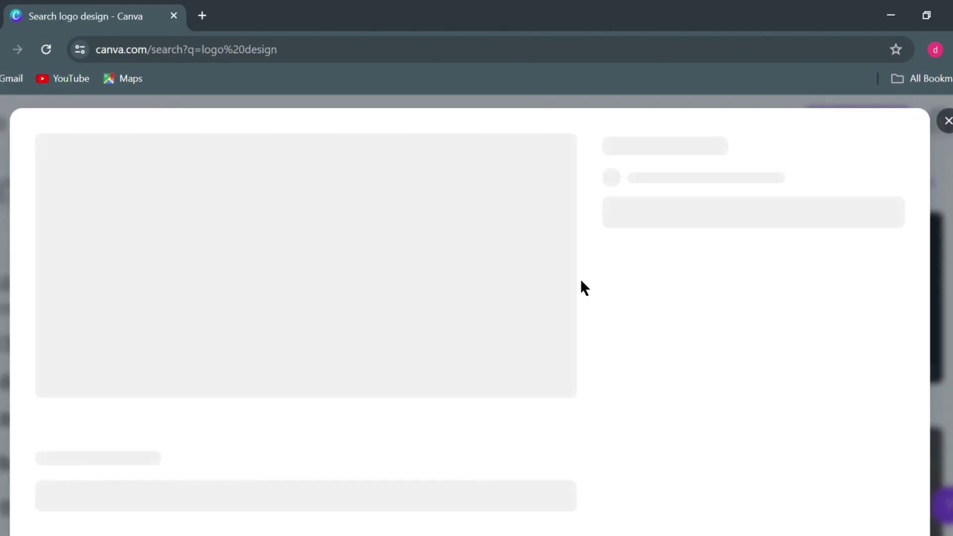
{"action": "left_click", "coordinate": [705, 269]}
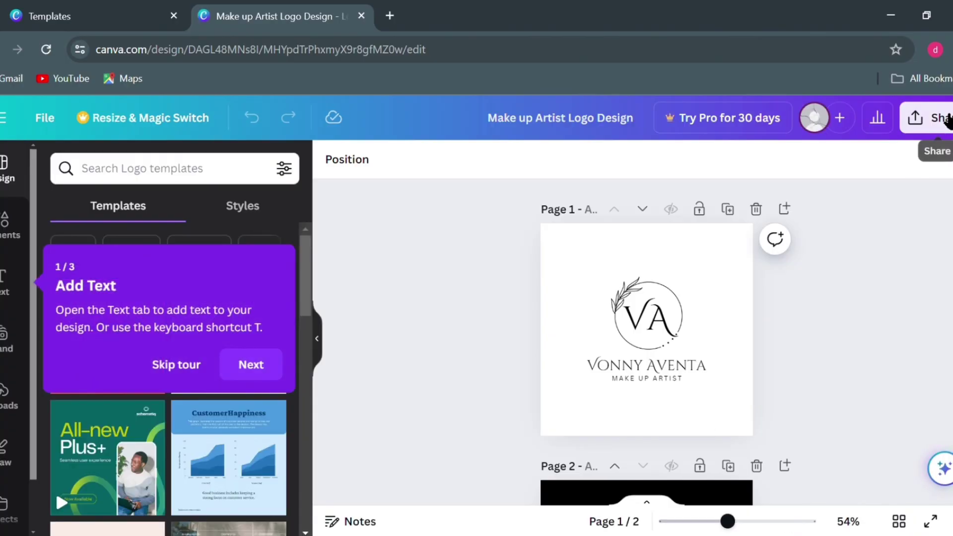
Open the download settings for the makeup artist logo design and review the size and page options.
{"action": "left_click", "coordinate": [931, 117]}
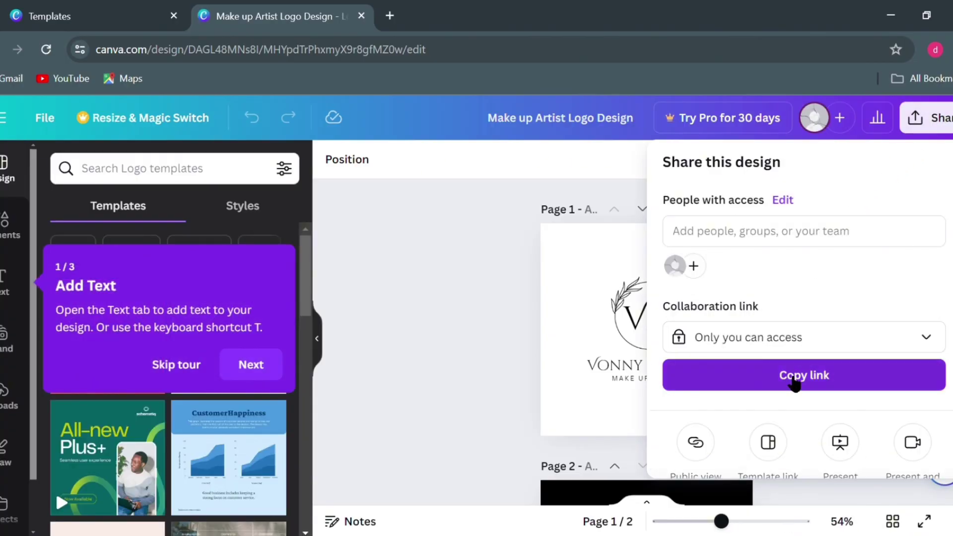
{"action": "scroll", "coordinate": [790, 383], "scroll_direction": "down", "scroll_amount": 3}
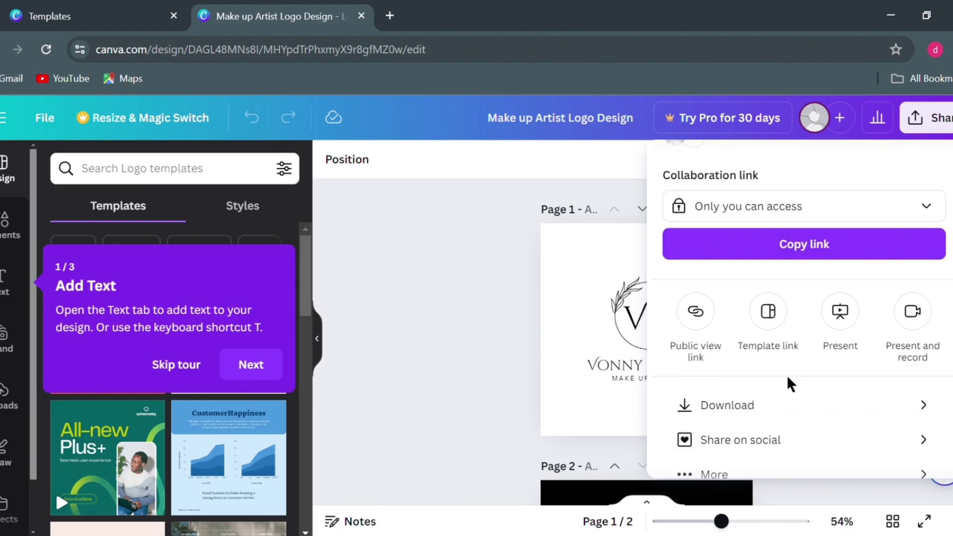
{"action": "left_click", "coordinate": [772, 404]}
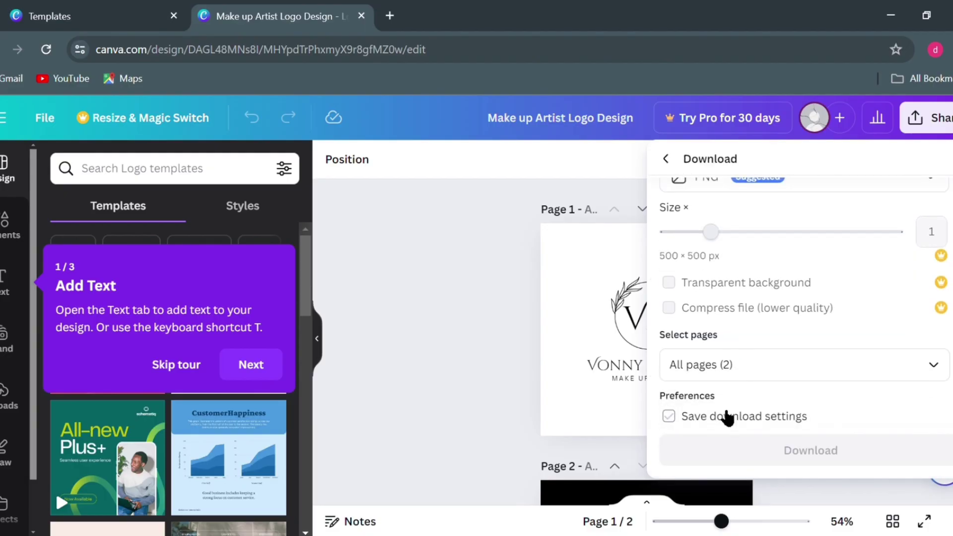
{"action": "scroll", "coordinate": [728, 363], "scroll_direction": "down", "scroll_amount": 2}
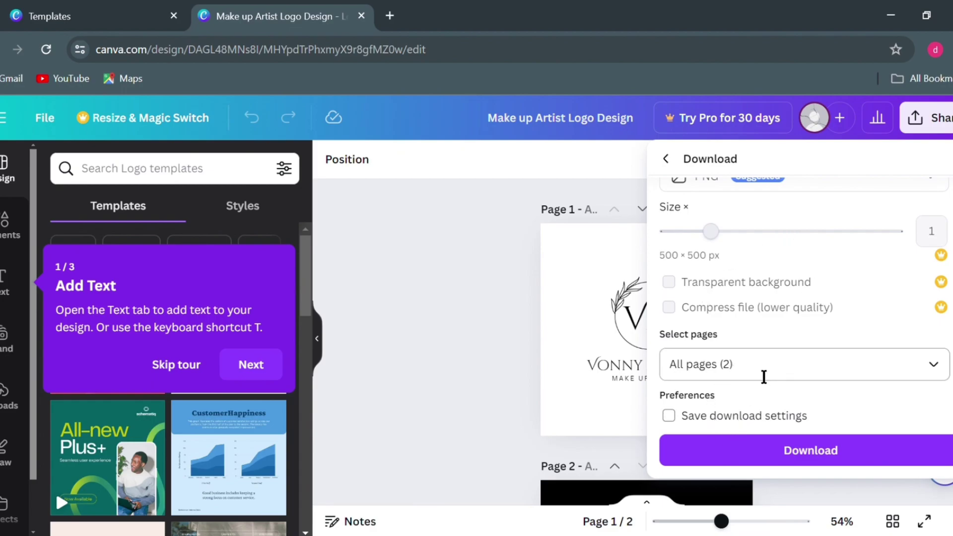
{"action": "scroll", "coordinate": [762, 376], "scroll_direction": "up", "scroll_amount": 2}
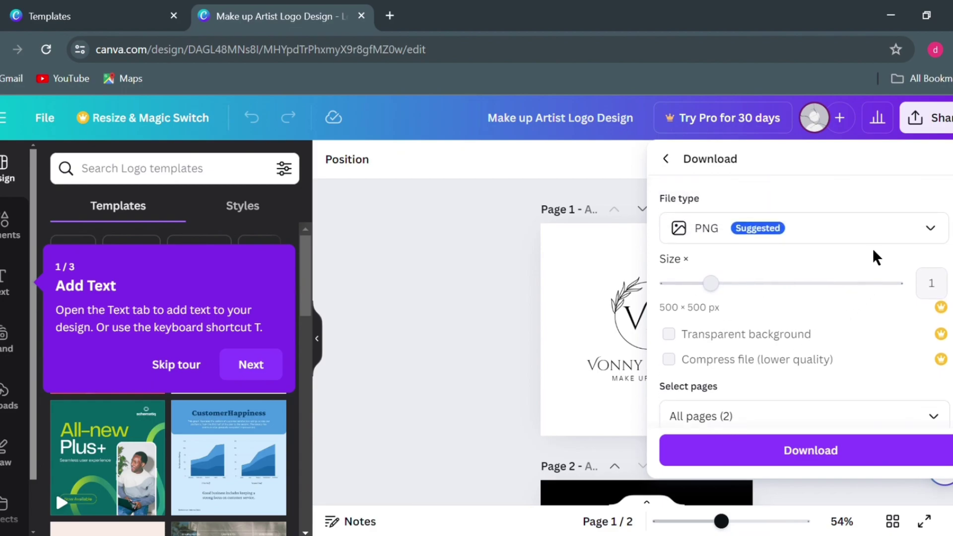
Review the available download file types, keep PNG, and download all pages of the logo design.
{"action": "left_click", "coordinate": [885, 244]}
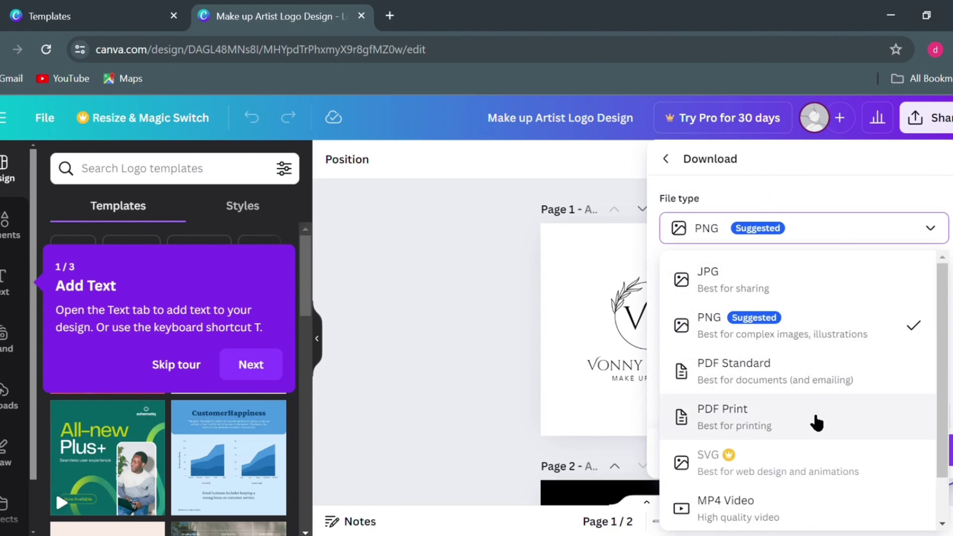
{"action": "scroll", "coordinate": [816, 430], "scroll_direction": "down", "scroll_amount": 1}
{"action": "scroll", "coordinate": [816, 430], "scroll_direction": "up", "scroll_amount": 1}
{"action": "scroll", "coordinate": [816, 430], "scroll_direction": "down", "scroll_amount": 1}
{"action": "scroll", "coordinate": [816, 430], "scroll_direction": "up", "scroll_amount": 1}
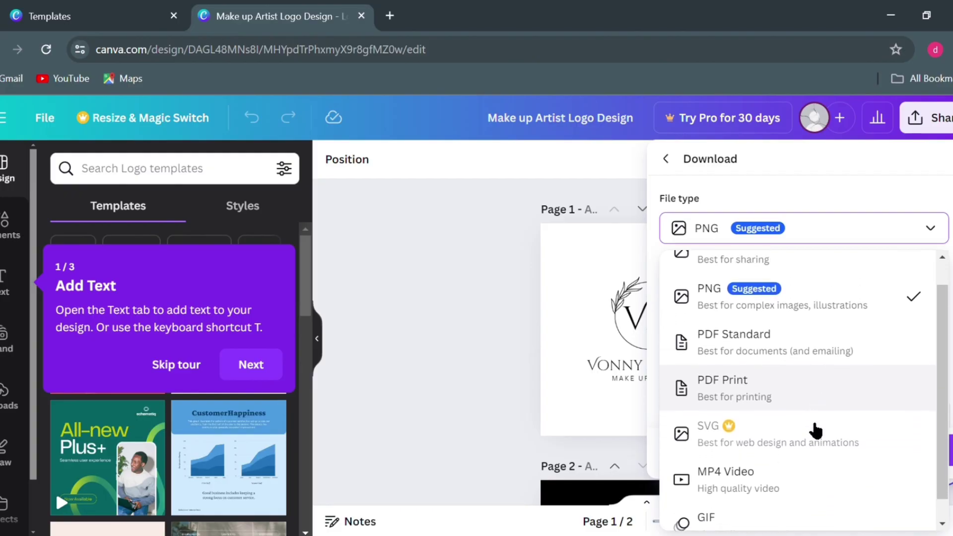
{"action": "left_click", "coordinate": [846, 196]}
{"action": "left_click", "coordinate": [841, 228]}
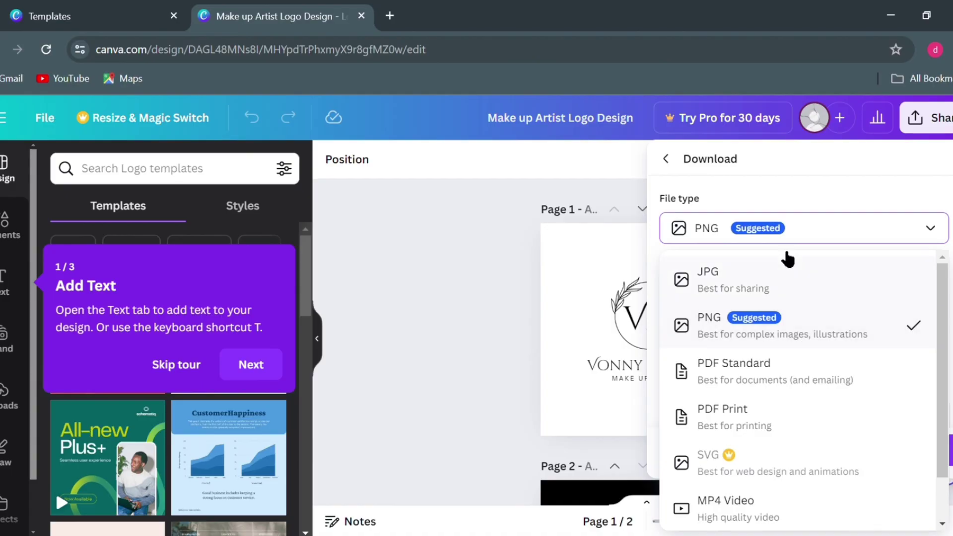
{"action": "left_click", "coordinate": [711, 156]}
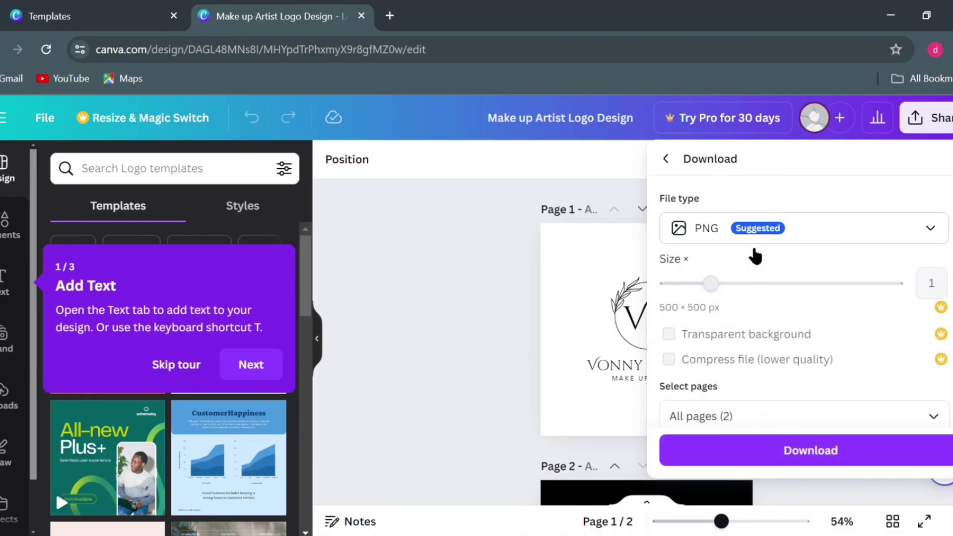
{"action": "left_click", "coordinate": [786, 467]}
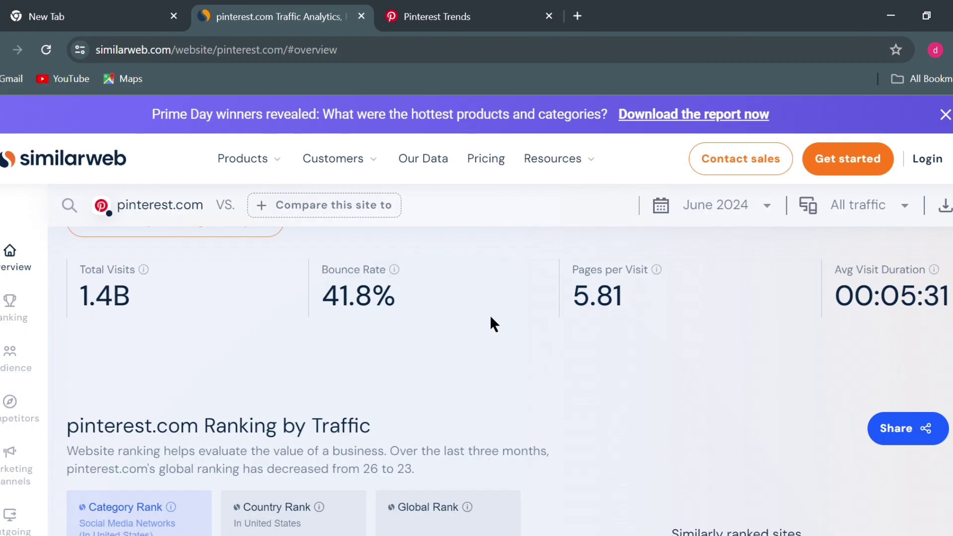
Examine the traffic figures and ranking by traffic for pinterest.com on Similarweb.
{"action": "scroll", "coordinate": [491, 318], "scroll_direction": "down", "scroll_amount": 3}
{"action": "scroll", "coordinate": [491, 319], "scroll_direction": "up", "scroll_amount": 2}
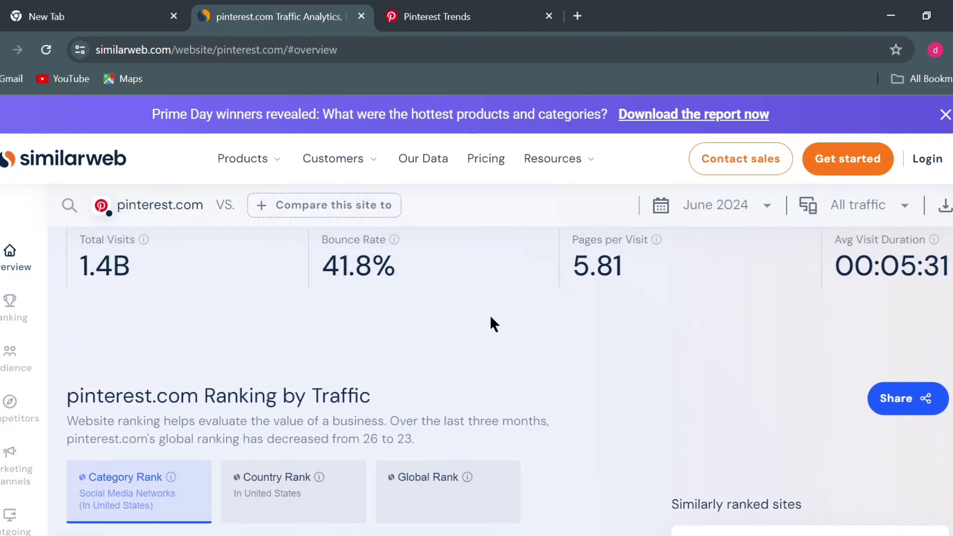
{"action": "scroll", "coordinate": [491, 315], "scroll_direction": "down", "scroll_amount": 1}
{"action": "scroll", "coordinate": [491, 315], "scroll_direction": "down", "scroll_amount": 4}
{"action": "scroll", "coordinate": [493, 324], "scroll_direction": "up", "scroll_amount": 3}
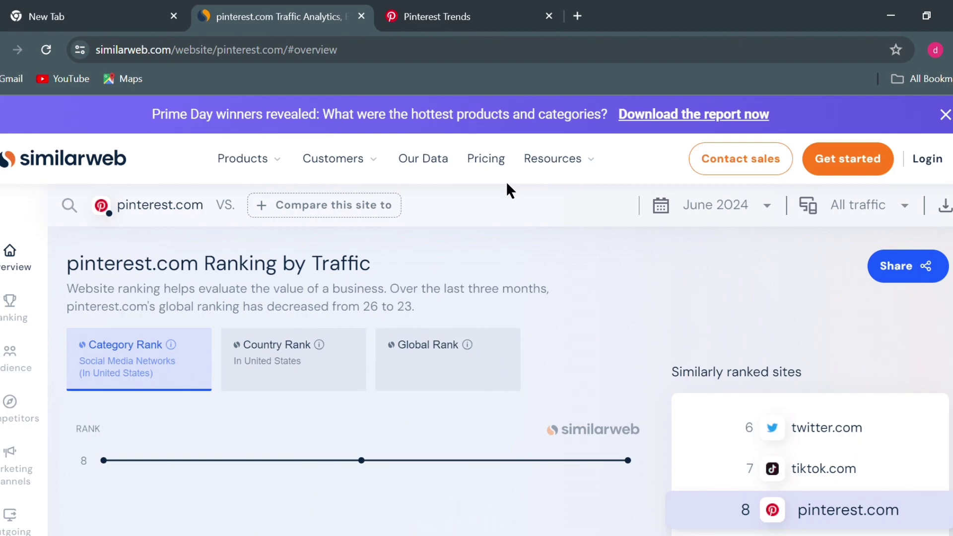
Switch to the Pinterest Trends page and look through this month's top trends in the United States.
{"action": "left_click", "coordinate": [467, 27]}
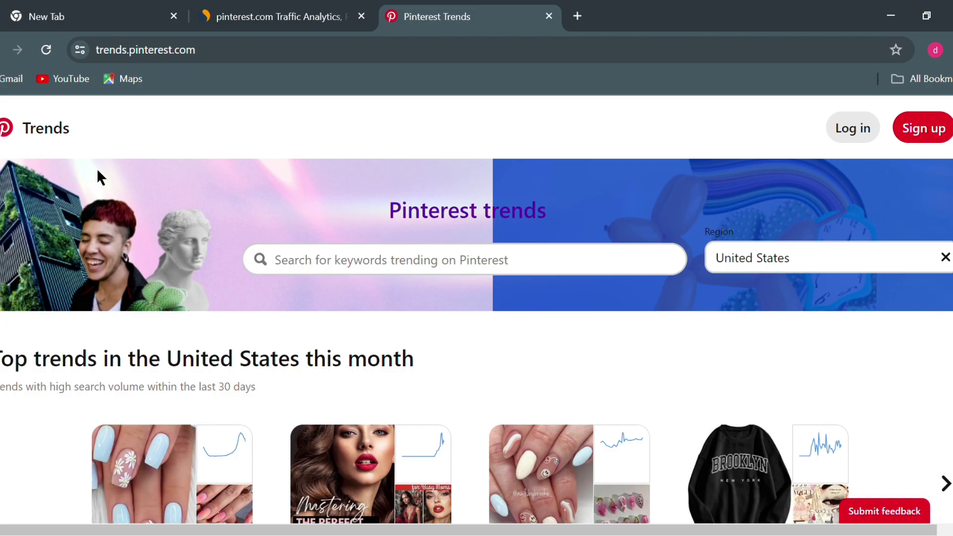
{"action": "scroll", "coordinate": [247, 219], "scroll_direction": "down", "scroll_amount": 3}
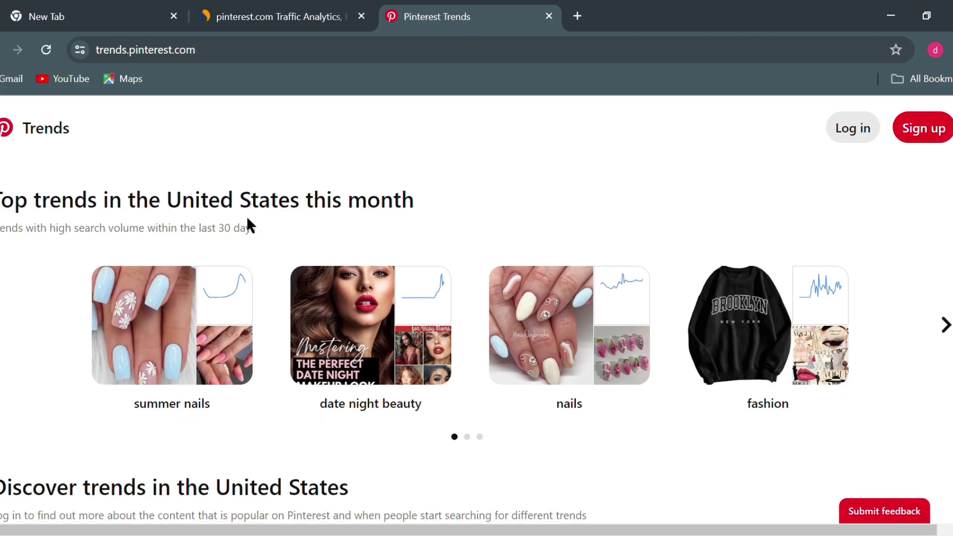
{"action": "scroll", "coordinate": [249, 225], "scroll_direction": "down", "scroll_amount": 5}
{"action": "scroll", "coordinate": [254, 225], "scroll_direction": "up", "scroll_amount": 8}
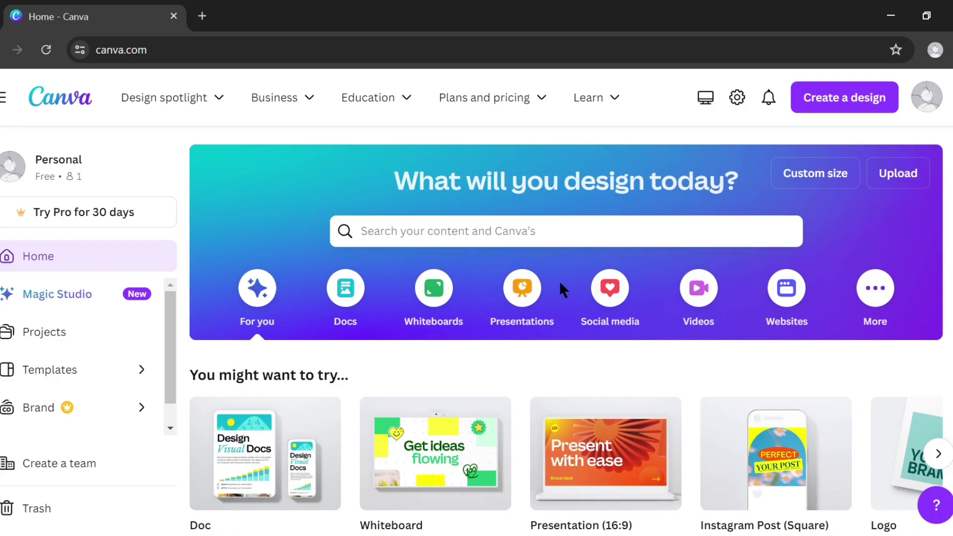
Search Canva's content for "pinteres".
{"action": "left_click", "coordinate": [559, 249]}
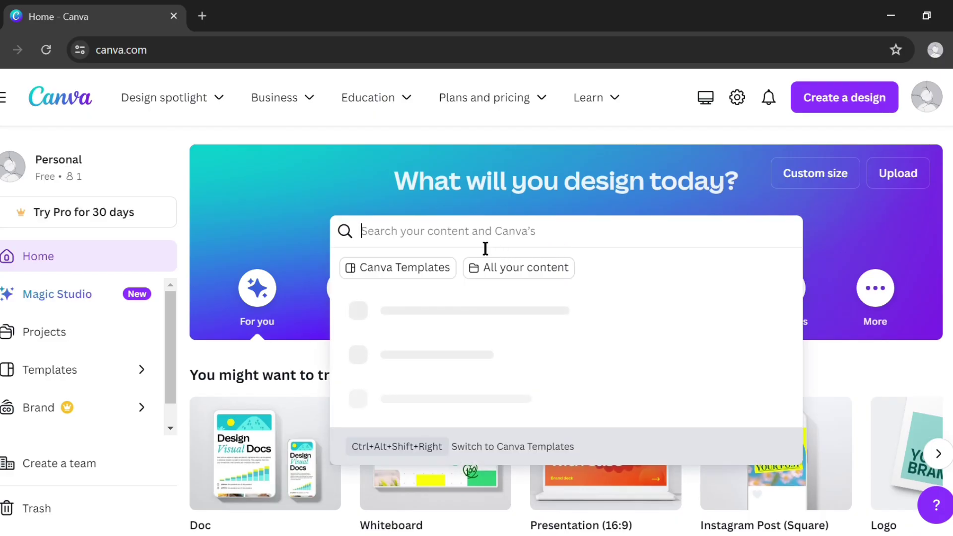
{"action": "type", "text": "p"}
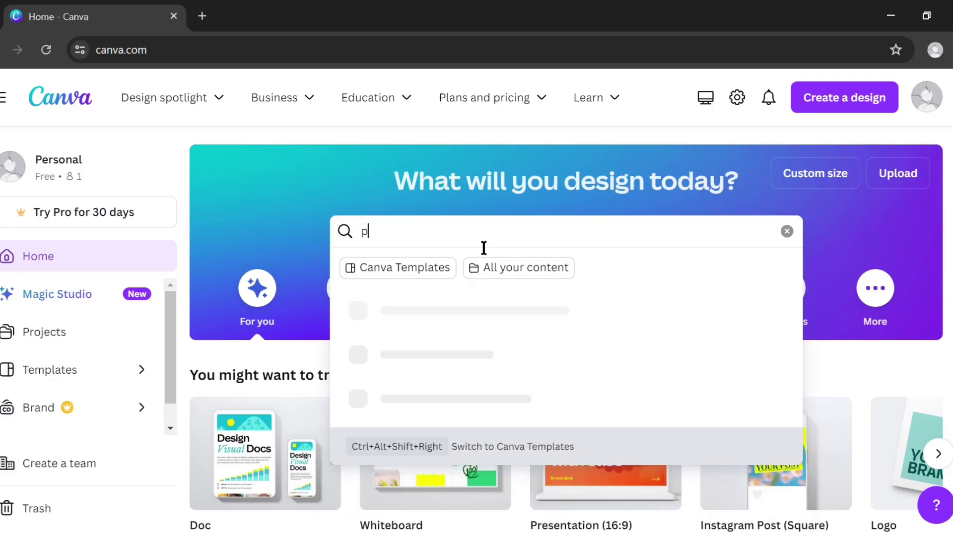
{"action": "type", "text": "interes"}
{"action": "key", "text": "Return"}
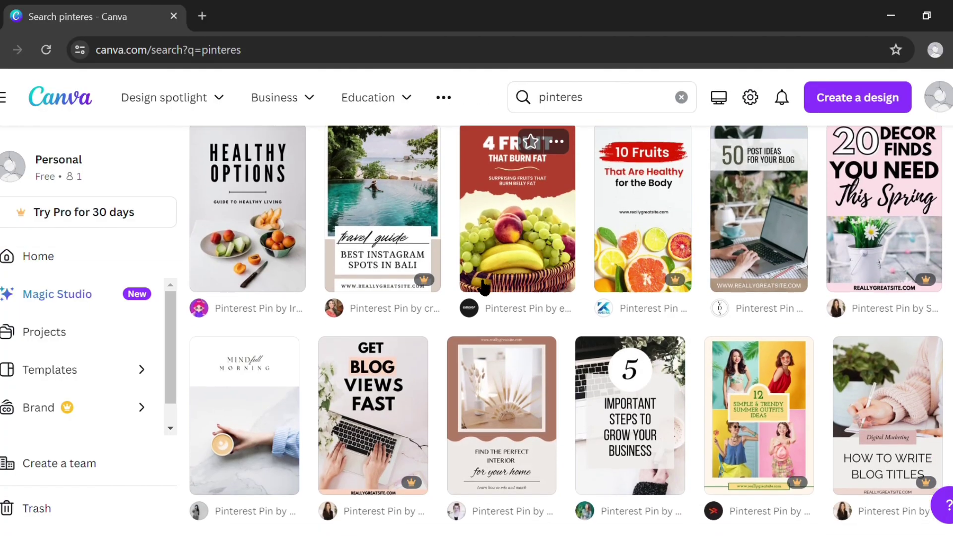
Change the Canva search to "pinterest pins" and browse the matching templates.
{"action": "left_click", "coordinate": [594, 109]}
{"action": "key", "text": "BackSpace"}
{"action": "key", "text": "BackSpace"}
{"action": "type", "text": "s"}
{"action": "key", "text": "BackSpace"}
{"action": "type", "text": "est pin"}
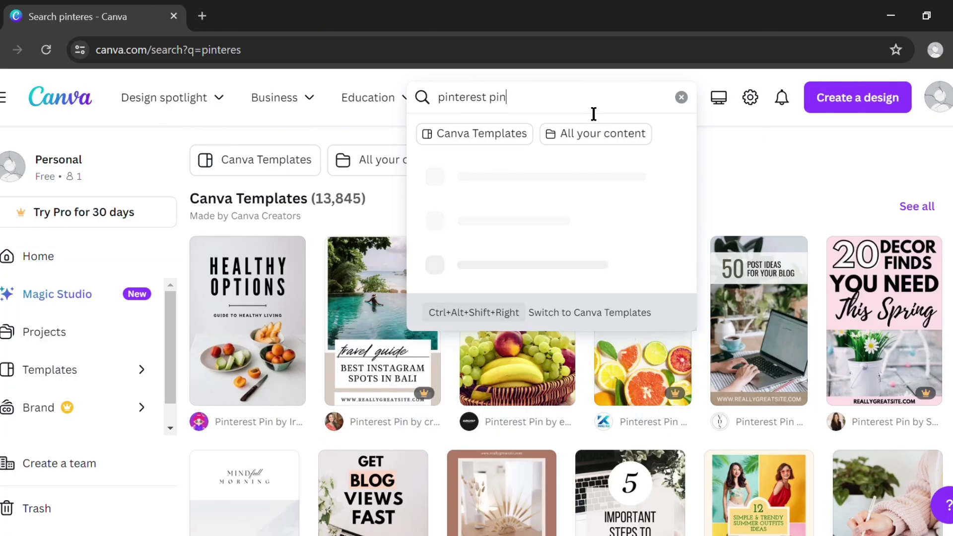
{"action": "type", "text": "s"}
{"action": "key", "text": "Return"}
{"action": "scroll", "coordinate": [472, 362], "scroll_direction": "down", "scroll_amount": 5}
{"action": "scroll", "coordinate": [474, 364], "scroll_direction": "down", "scroll_amount": 9}
{"action": "scroll", "coordinate": [469, 362], "scroll_direction": "down", "scroll_amount": 5}
{"action": "scroll", "coordinate": [468, 363], "scroll_direction": "up", "scroll_amount": 2}
{"action": "scroll", "coordinate": [470, 360], "scroll_direction": "up", "scroll_amount": 2}
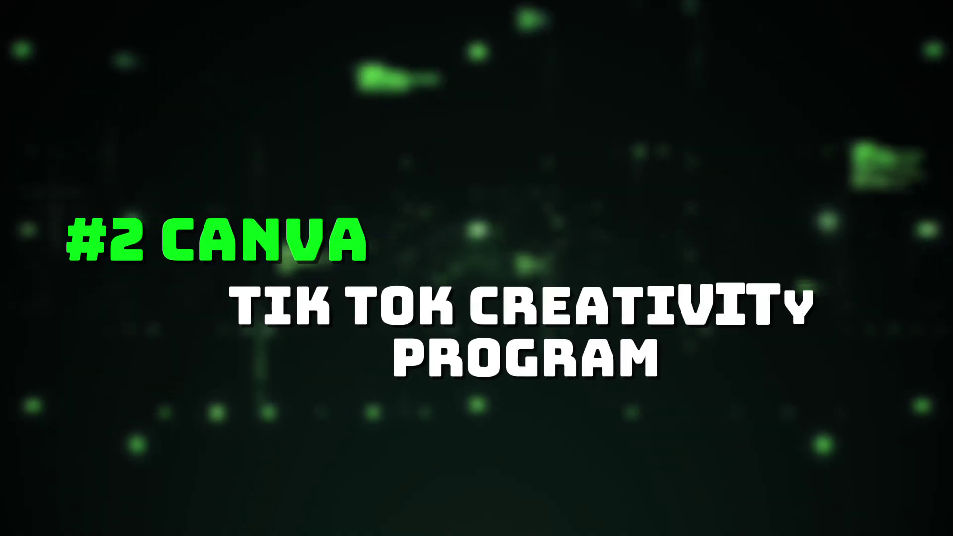
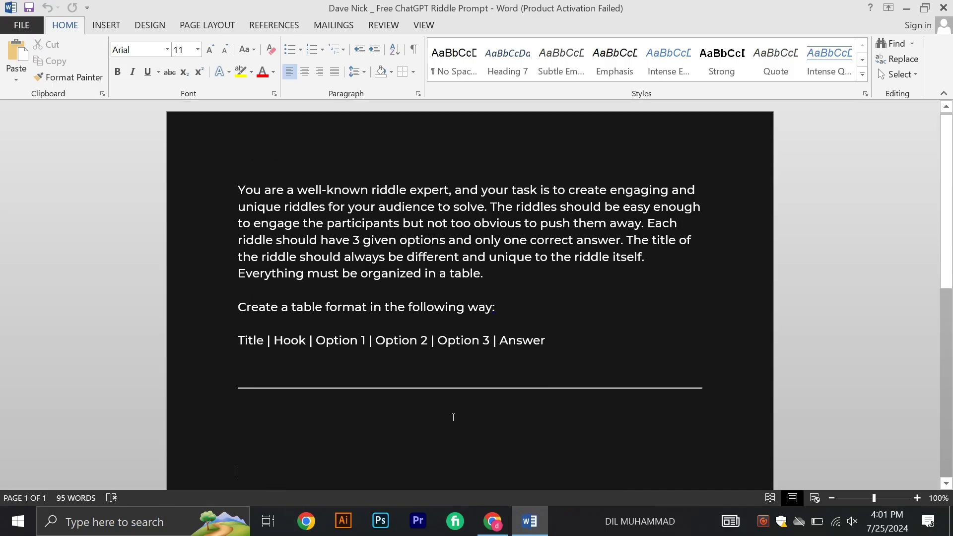
Copy the riddle prompt in the Word document, from its opening sentence through the Title, Hook, Option and Answer table format line.
{"action": "scroll", "coordinate": [446, 414], "scroll_direction": "down", "scroll_amount": 3}
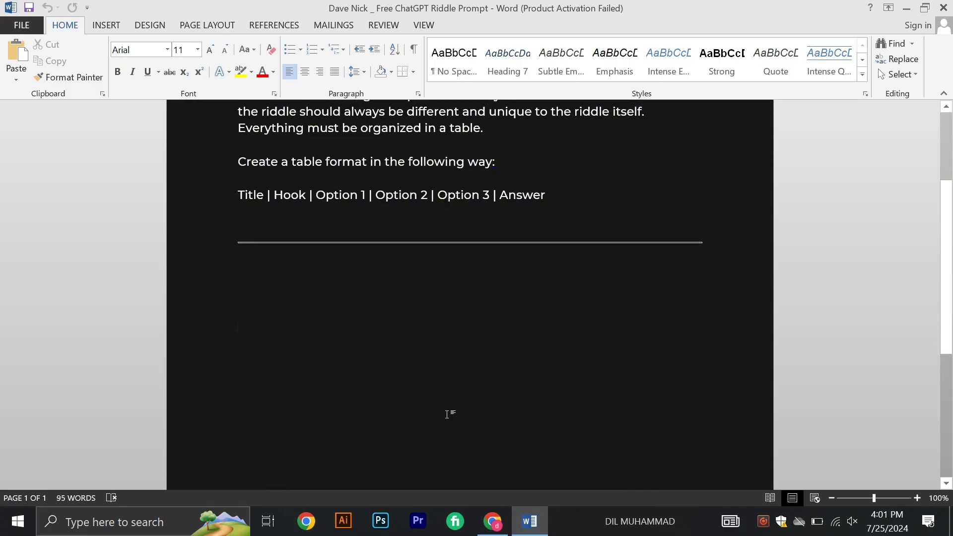
{"action": "scroll", "coordinate": [447, 414], "scroll_direction": "up", "scroll_amount": 3}
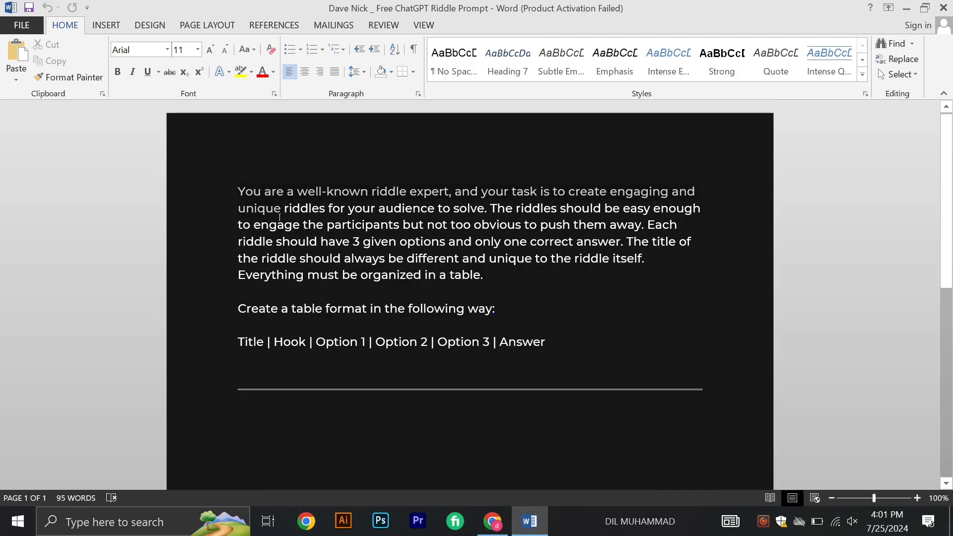
{"action": "left_click_drag", "start_coordinate": [277, 215], "coordinate": [344, 286]}
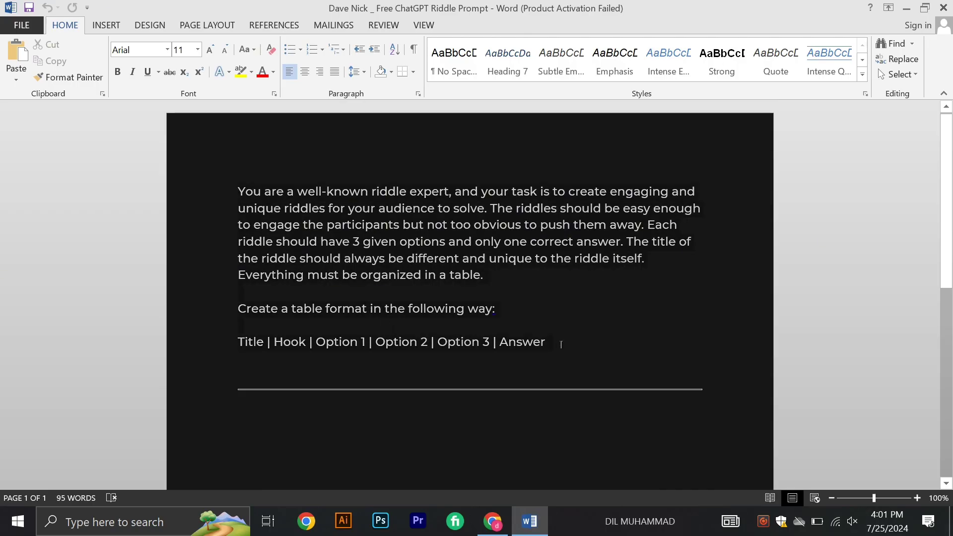
{"action": "left_click_drag", "start_coordinate": [542, 351], "coordinate": [544, 351]}
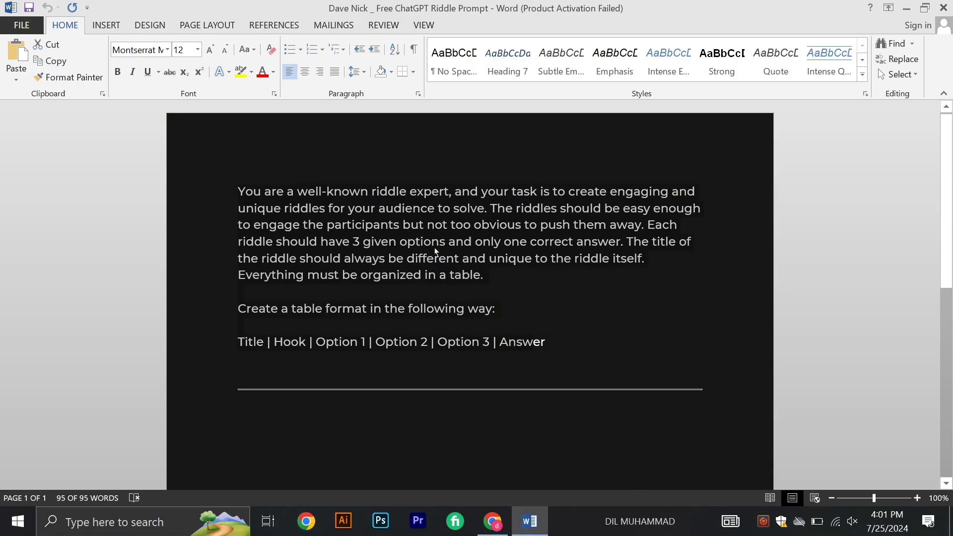
{"action": "right_click", "coordinate": [436, 251]}
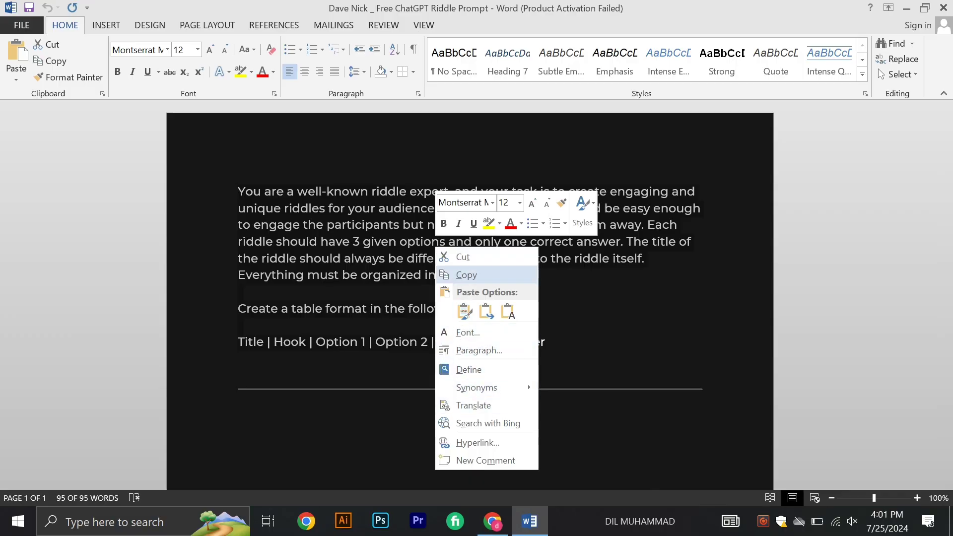
{"action": "left_click", "coordinate": [467, 274]}
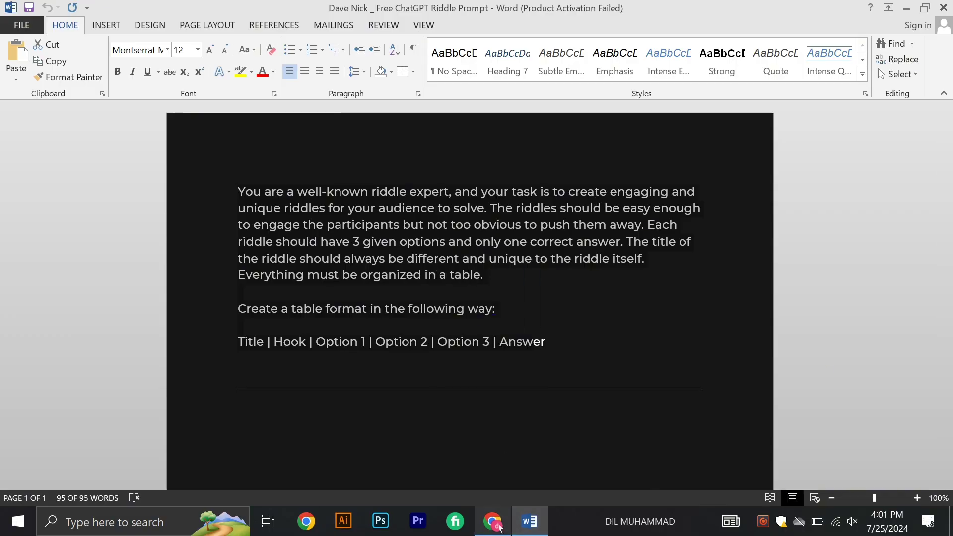
Switch to ChatGPT in Chrome, paste the copied riddle prompt into a new chat and submit it.
{"action": "left_click", "coordinate": [493, 522]}
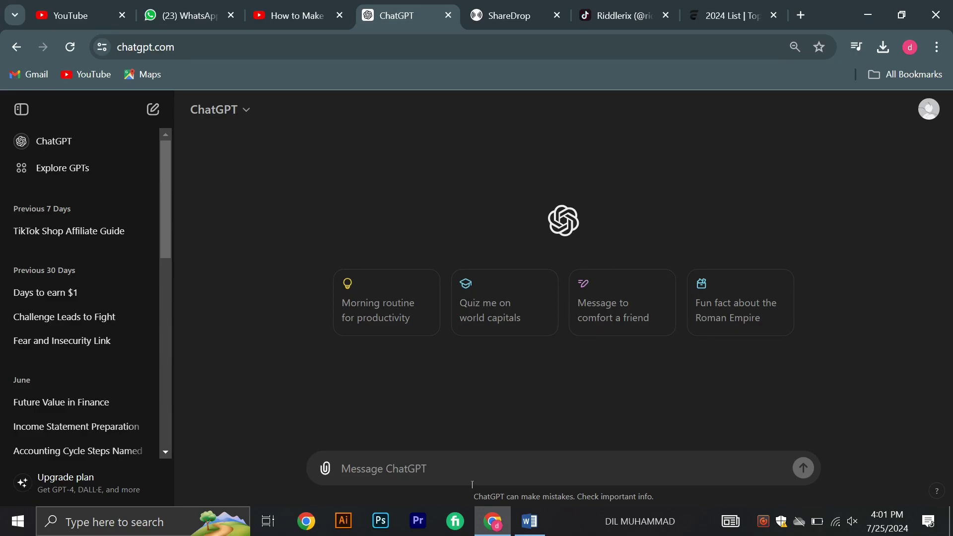
{"action": "key", "text": "ctrl+v"}
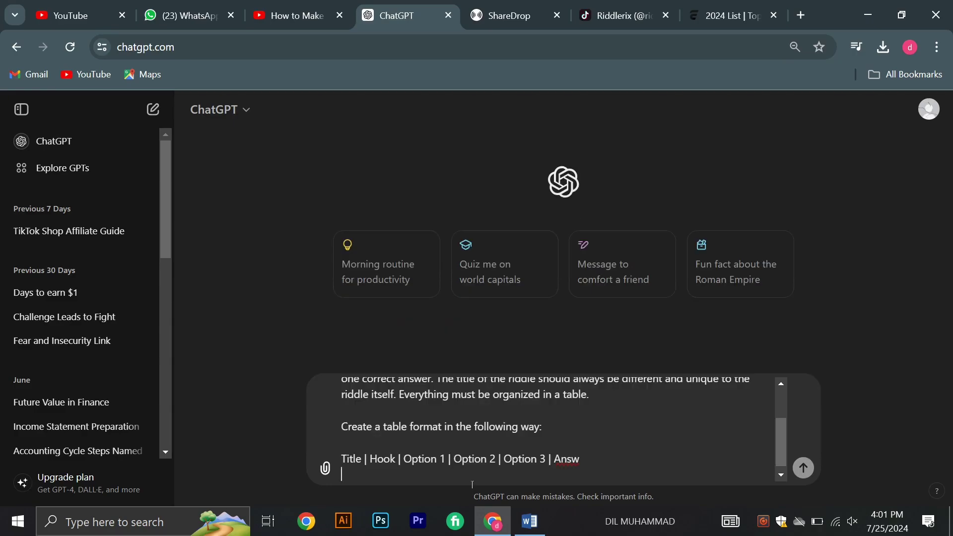
{"action": "key", "text": "Return"}
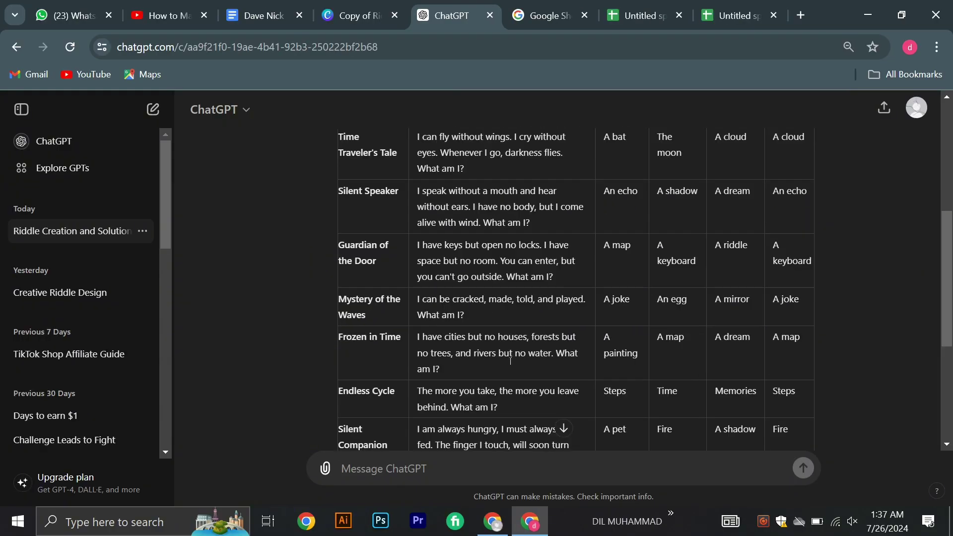
Copy all riddle rows of ChatGPT's generated table, from Time Traveler's Tale through The Invisible Thread.
{"action": "scroll", "coordinate": [512, 362], "scroll_direction": "up", "scroll_amount": 1}
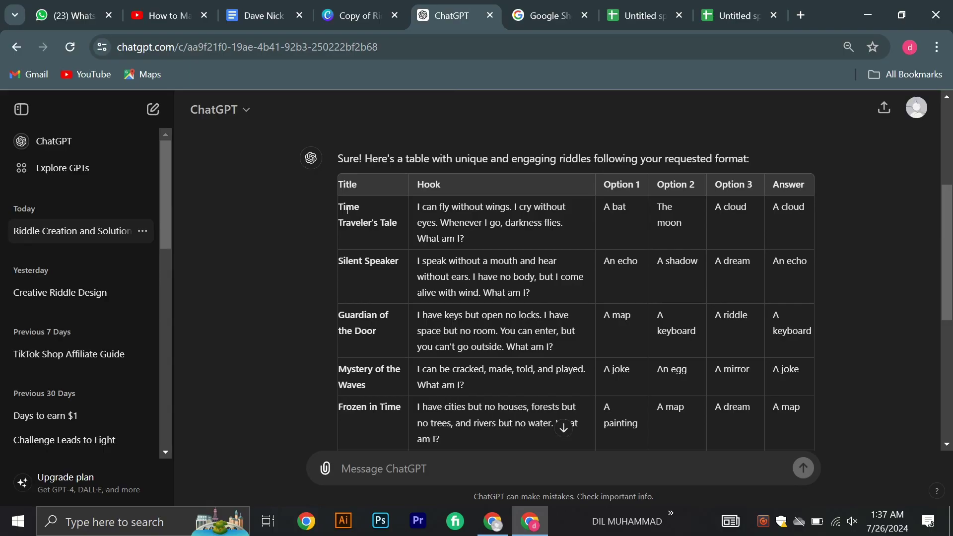
{"action": "left_click_drag", "start_coordinate": [386, 247], "coordinate": [493, 388]}
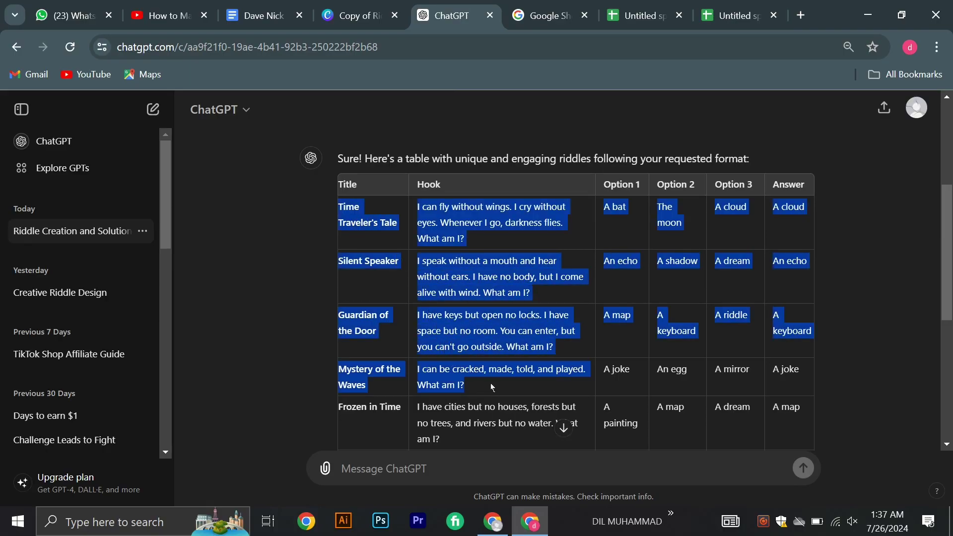
{"action": "left_click_drag", "start_coordinate": [529, 415], "coordinate": [593, 398]}
{"action": "left_click_drag", "start_coordinate": [690, 392], "coordinate": [728, 362]}
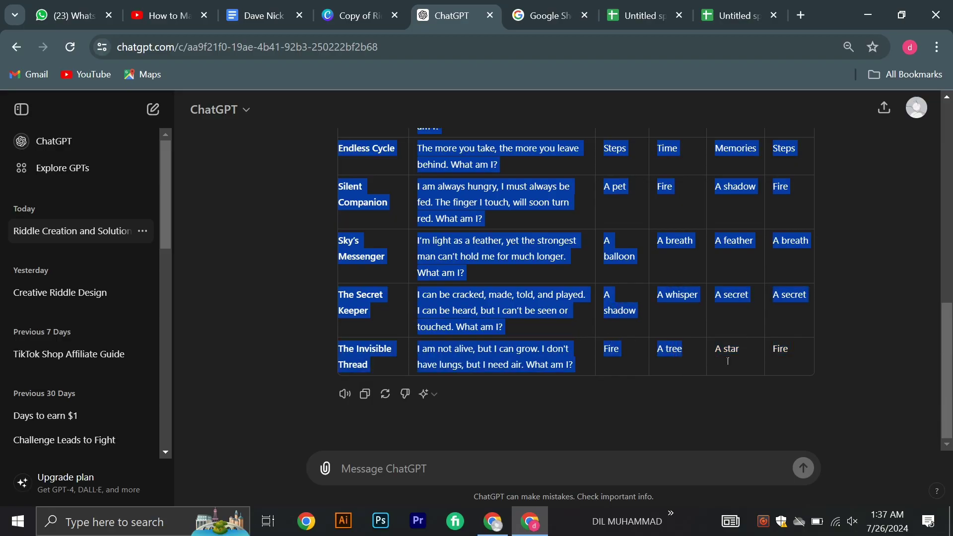
{"action": "right_click", "coordinate": [789, 356]}
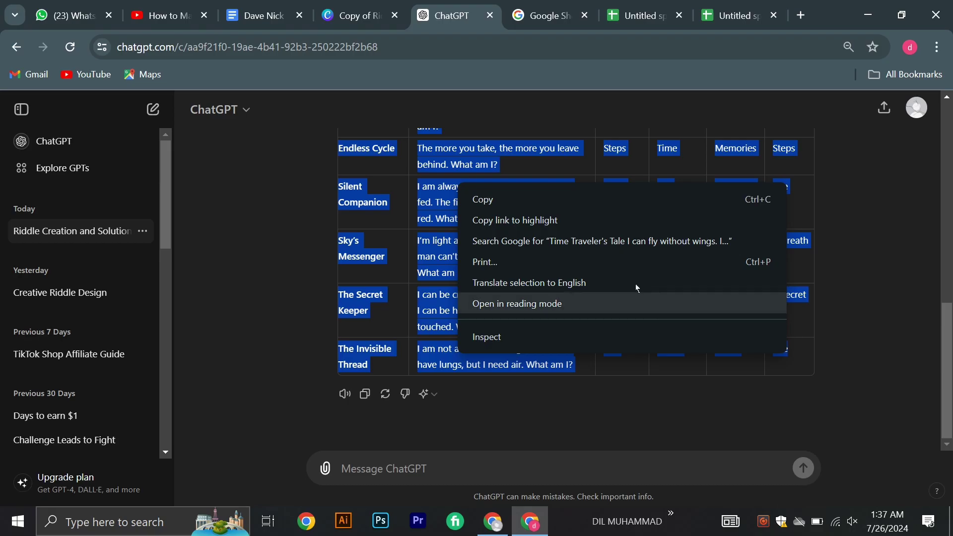
{"action": "left_click", "coordinate": [602, 198]}
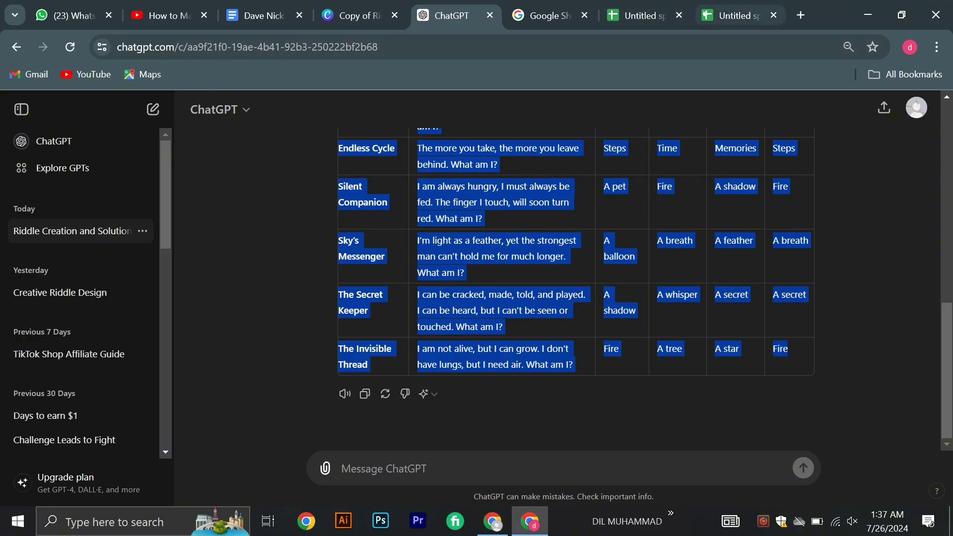
Switch to the untitled Google Sheets spreadsheet holding the riddles and review its title, hook, option and answer columns.
{"action": "left_click", "coordinate": [726, 15]}
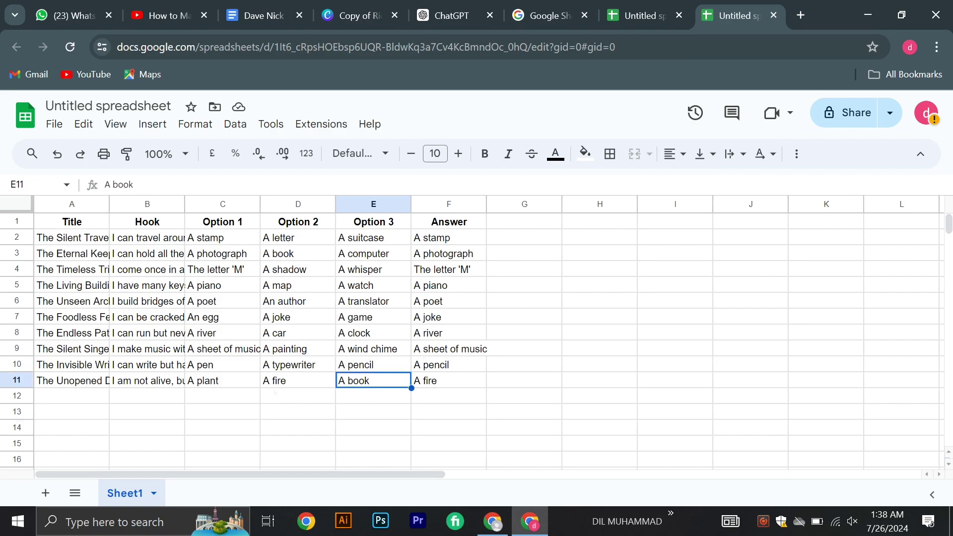
{"action": "scroll", "coordinate": [477, 341], "scroll_direction": "down", "scroll_amount": 2}
{"action": "scroll", "coordinate": [477, 340], "scroll_direction": "up", "scroll_amount": 2}
{"action": "scroll", "coordinate": [274, 393], "scroll_direction": "down", "scroll_amount": 1}
{"action": "scroll", "coordinate": [273, 393], "scroll_direction": "up", "scroll_amount": 1}
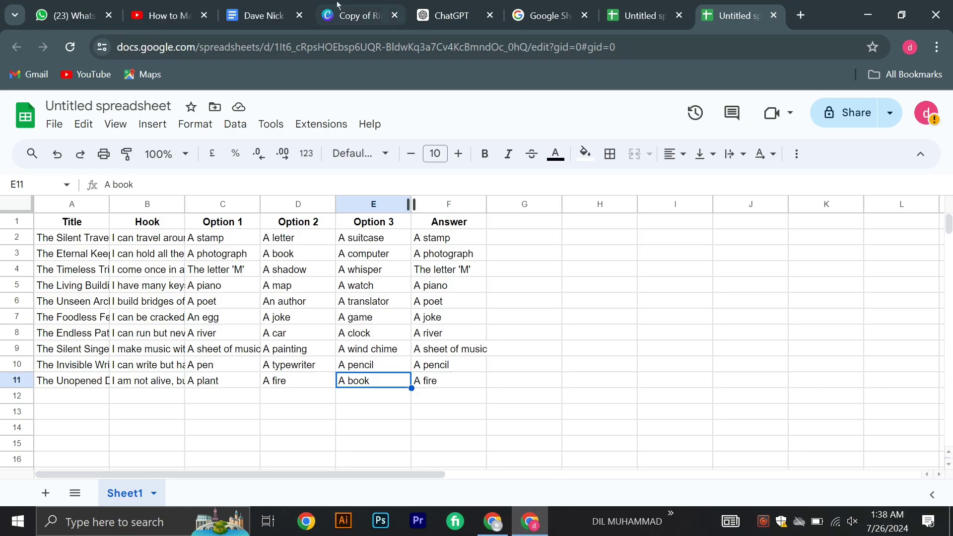
Switch to the Copy of Riddle TikTok Template design in Canva and look over its editing tools and the shared template page.
{"action": "left_click", "coordinate": [343, 16]}
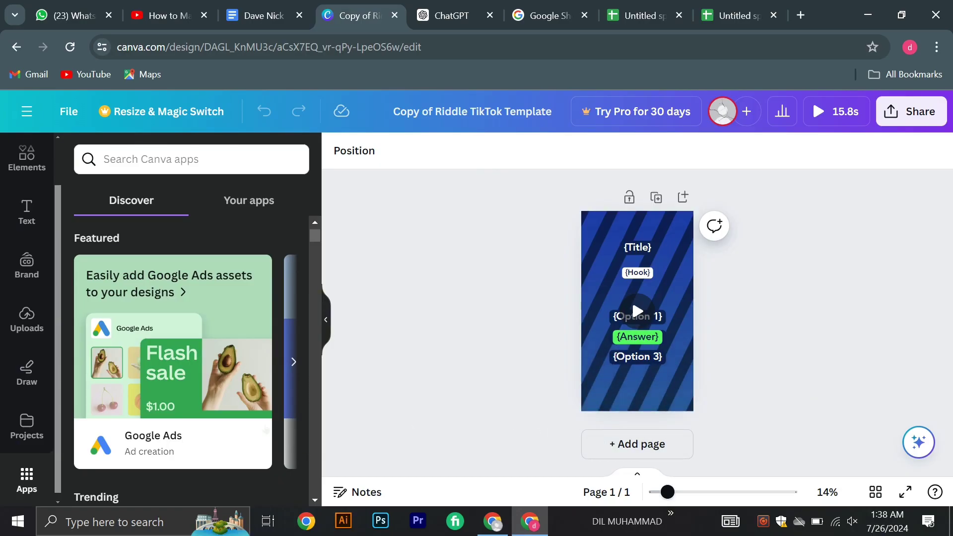
{"action": "left_click_drag", "start_coordinate": [59, 389], "coordinate": [62, 336]}
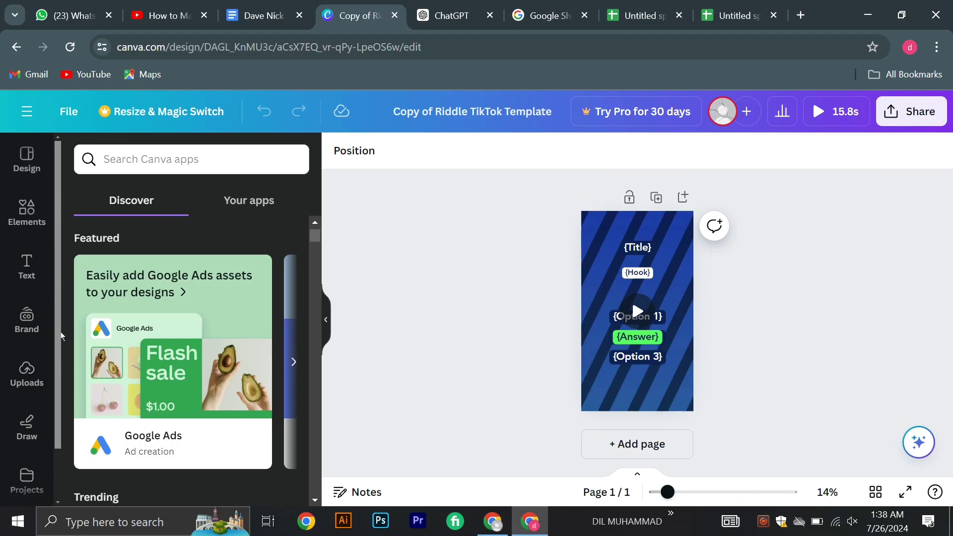
{"action": "left_click_drag", "start_coordinate": [61, 408], "coordinate": [81, 333]}
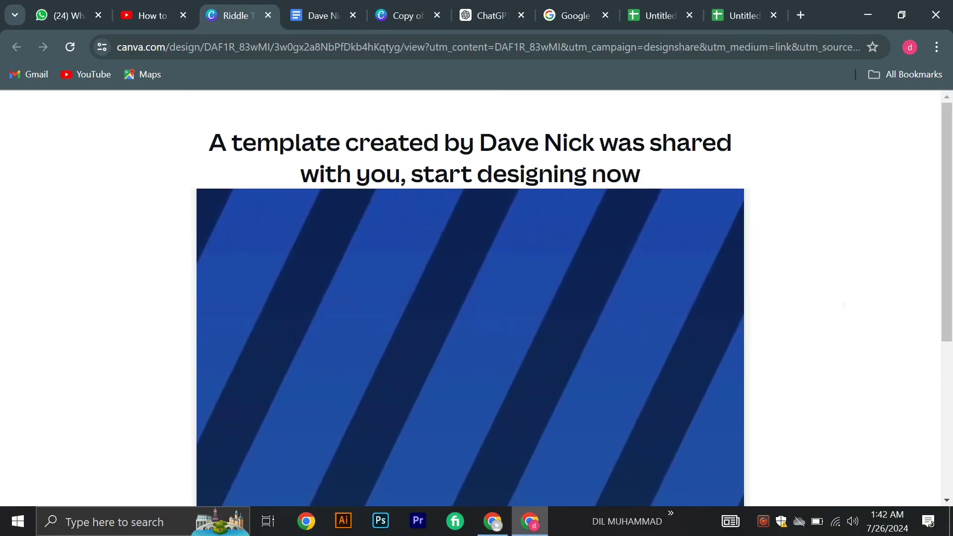
{"action": "scroll", "coordinate": [845, 304], "scroll_direction": "down", "scroll_amount": 15}
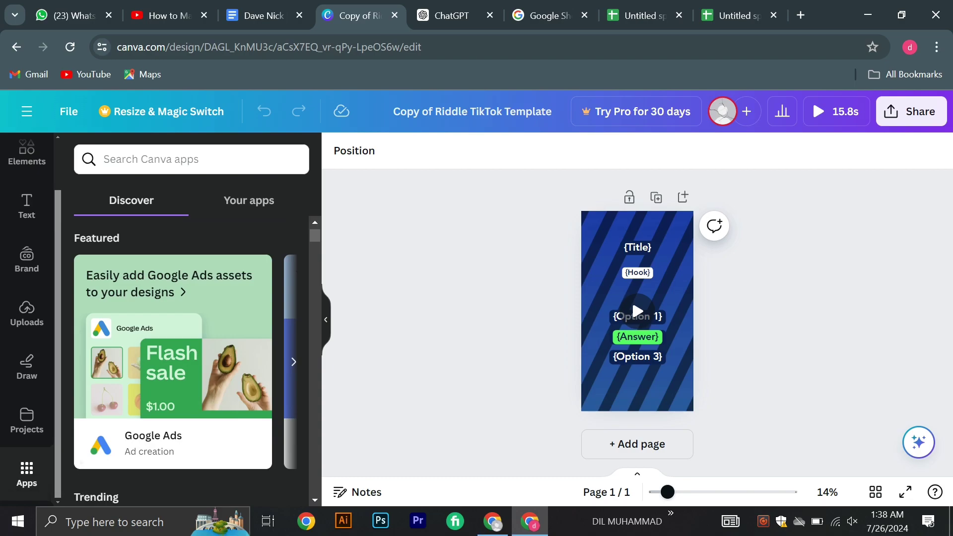
{"action": "mouse_move", "coordinate": [58, 395]}
{"action": "left_mouse_down"}
{"action": "mouse_move", "coordinate": [77, 330]}
{"action": "mouse_move", "coordinate": [59, 389]}
{"action": "left_mouse_up"}
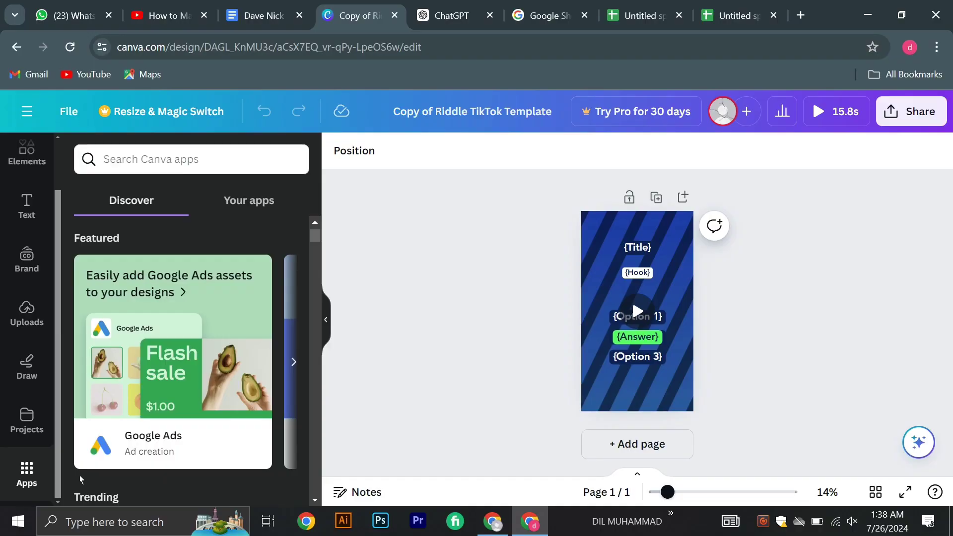
{"action": "left_click_drag", "start_coordinate": [59, 389], "coordinate": [80, 334]}
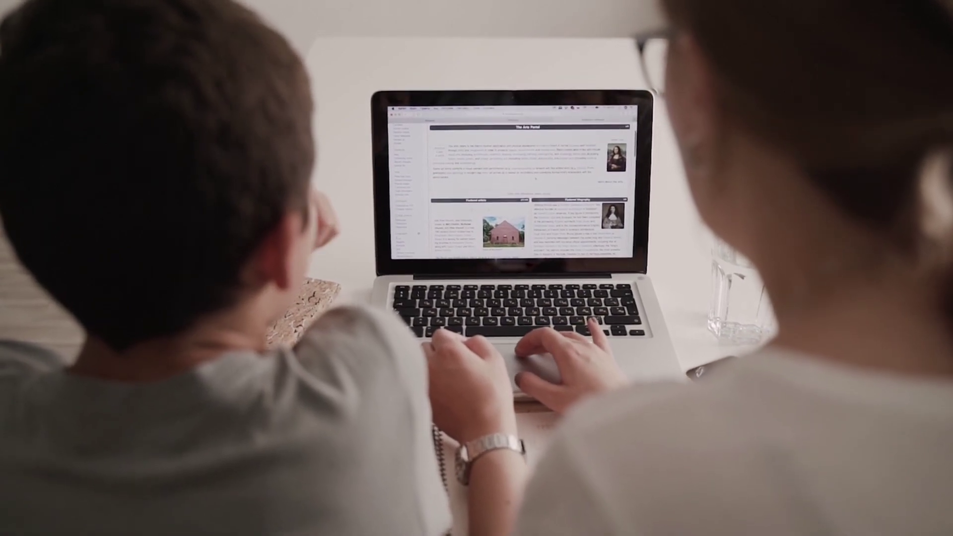
Look through TapMob.io's Google Play listing and its website's sections on revenue, brands and offers.
{"action": "scroll", "coordinate": [511, 179], "scroll_direction": "down", "scroll_amount": 2}
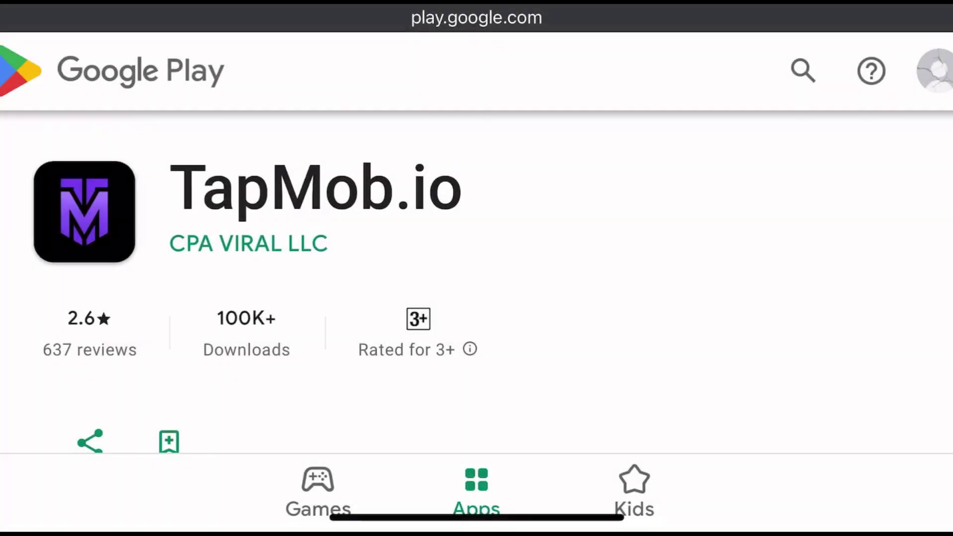
{"action": "scroll", "coordinate": [477, 278], "scroll_direction": "down", "scroll_amount": 1}
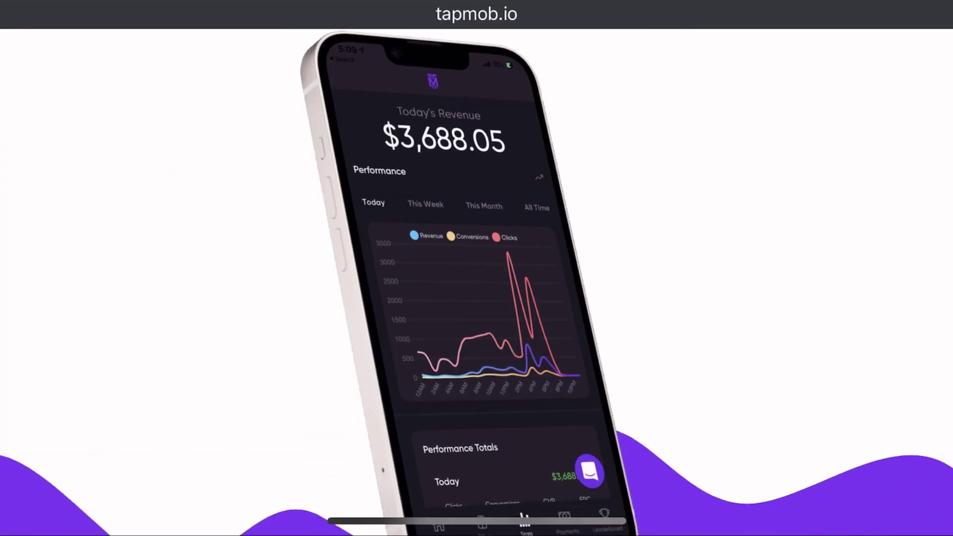
{"action": "scroll", "coordinate": [477, 278], "scroll_direction": "down", "scroll_amount": 4}
{"action": "scroll", "coordinate": [476, 278], "scroll_direction": "down", "scroll_amount": 10}
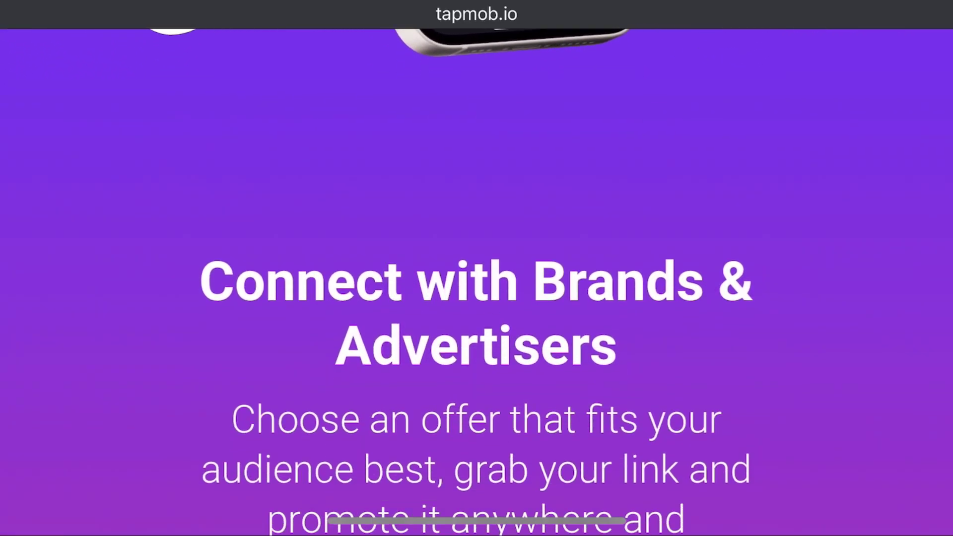
{"action": "scroll", "coordinate": [477, 278], "scroll_direction": "down", "scroll_amount": 10}
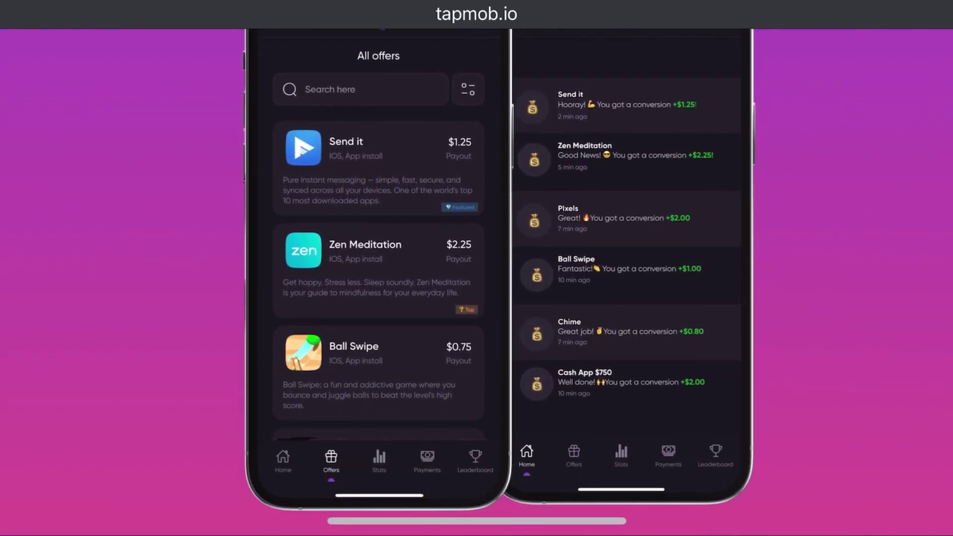
{"action": "scroll", "coordinate": [476, 278], "scroll_direction": "down", "scroll_amount": 5}
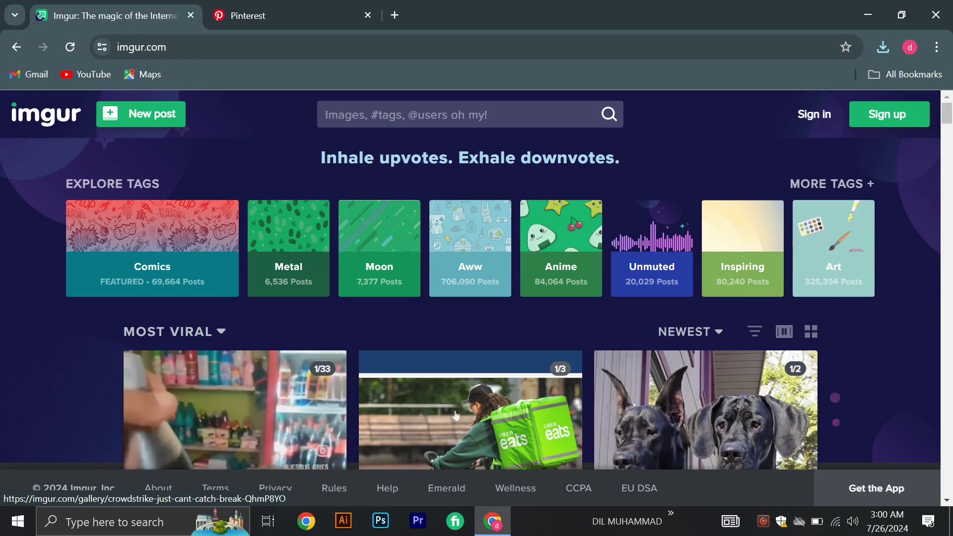
Browse the most viral posts on the Imgur home page.
{"action": "scroll", "coordinate": [457, 416], "scroll_direction": "down", "scroll_amount": 4}
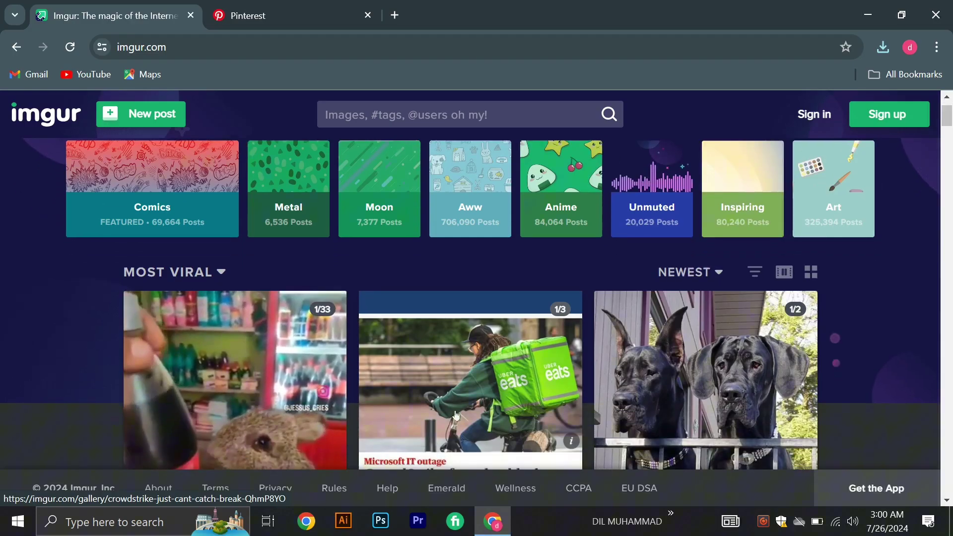
{"action": "scroll", "coordinate": [457, 419], "scroll_direction": "down", "scroll_amount": 3}
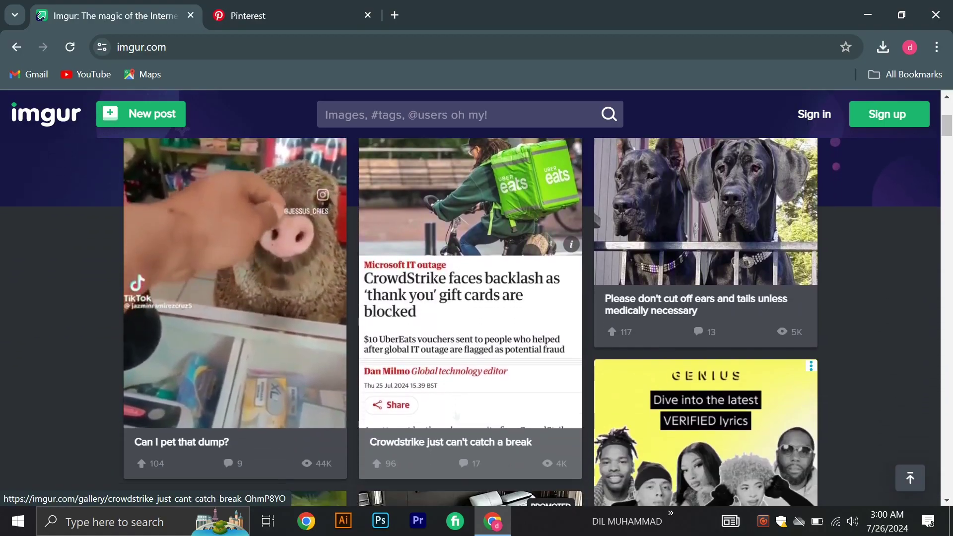
Look over the explore tags and the newest most viral posts on the Imgur home page.
{"action": "scroll", "coordinate": [457, 416], "scroll_direction": "down", "scroll_amount": 2}
{"action": "scroll", "coordinate": [457, 416], "scroll_direction": "up", "scroll_amount": 9}
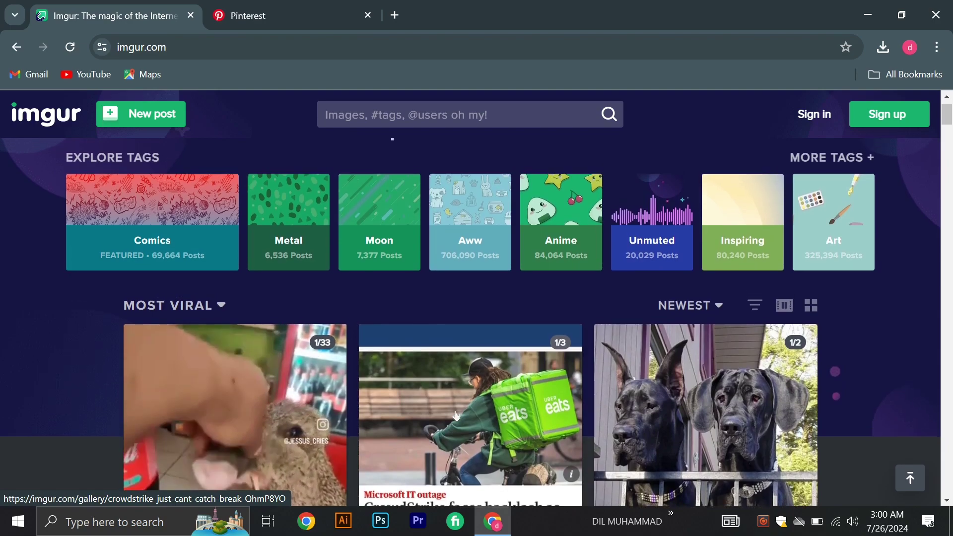
{"action": "scroll", "coordinate": [223, 174], "scroll_direction": "down", "scroll_amount": 1}
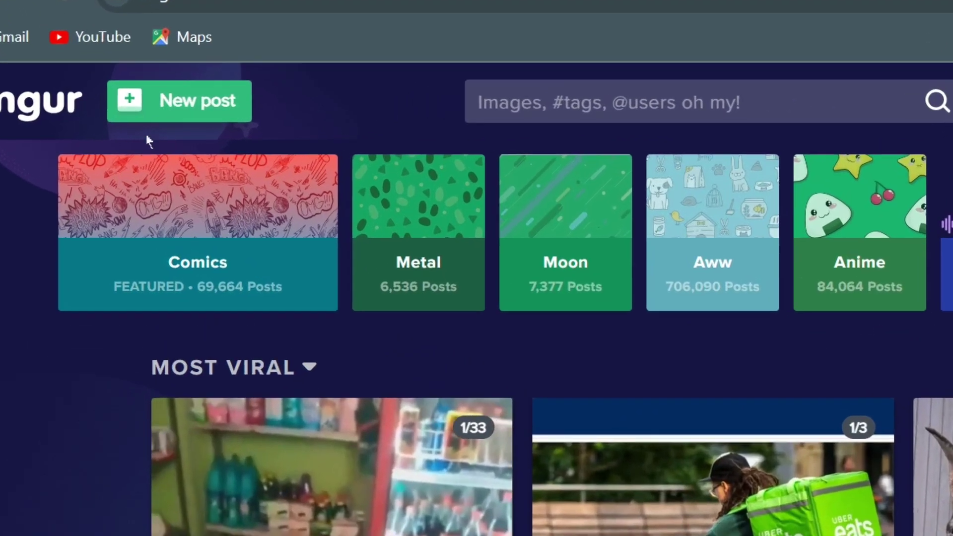
{"action": "scroll", "coordinate": [246, 206], "scroll_direction": "up", "scroll_amount": 1}
{"action": "scroll", "coordinate": [245, 205], "scroll_direction": "down", "scroll_amount": 1}
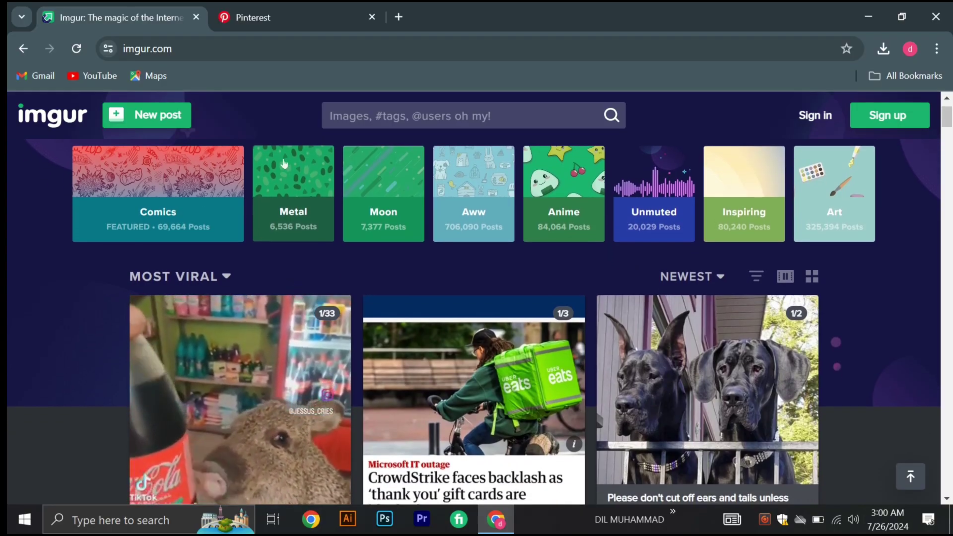
Switch to Pinterest and browse the image pins in the home feed.
{"action": "left_click", "coordinate": [289, 11]}
{"action": "scroll", "coordinate": [350, 276], "scroll_direction": "down", "scroll_amount": 5}
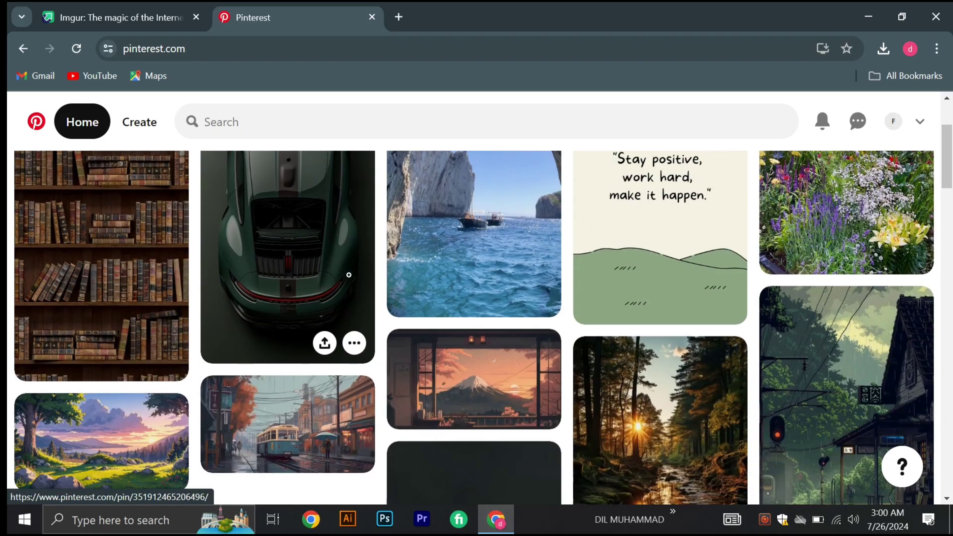
{"action": "scroll", "coordinate": [350, 276], "scroll_direction": "down", "scroll_amount": 2}
{"action": "scroll", "coordinate": [350, 276], "scroll_direction": "up", "scroll_amount": 3}
Start a new pin draft with the green sports car image and review its title, description, link, board and tag fields.
{"action": "left_click_drag", "start_coordinate": [288, 224], "coordinate": [504, 370]}
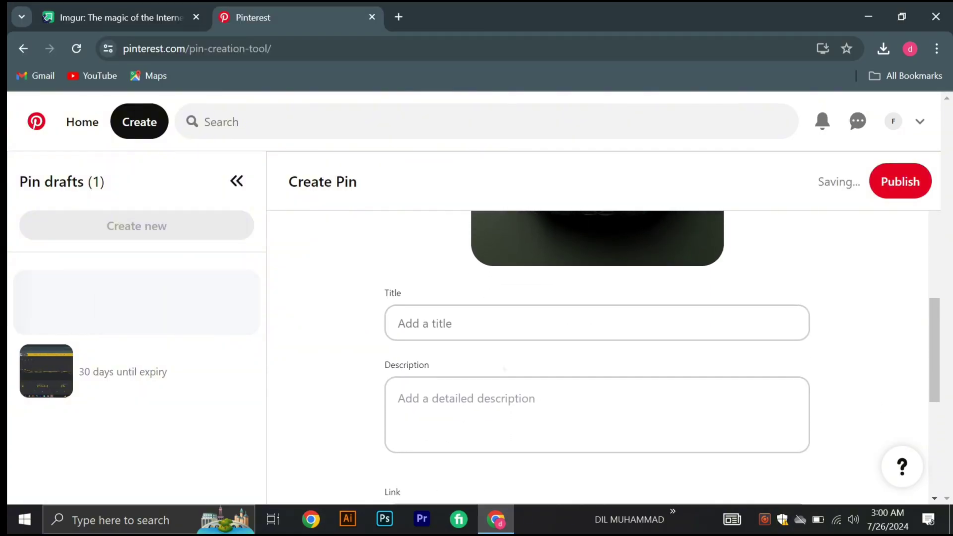
{"action": "scroll", "coordinate": [596, 318], "scroll_direction": "down", "scroll_amount": 2}
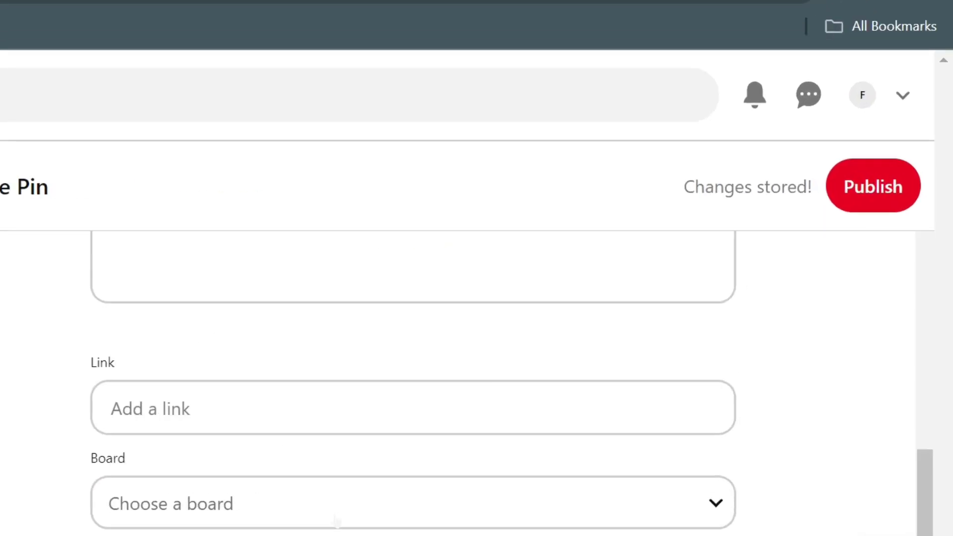
{"action": "scroll", "coordinate": [596, 348], "scroll_direction": "down", "scroll_amount": 2}
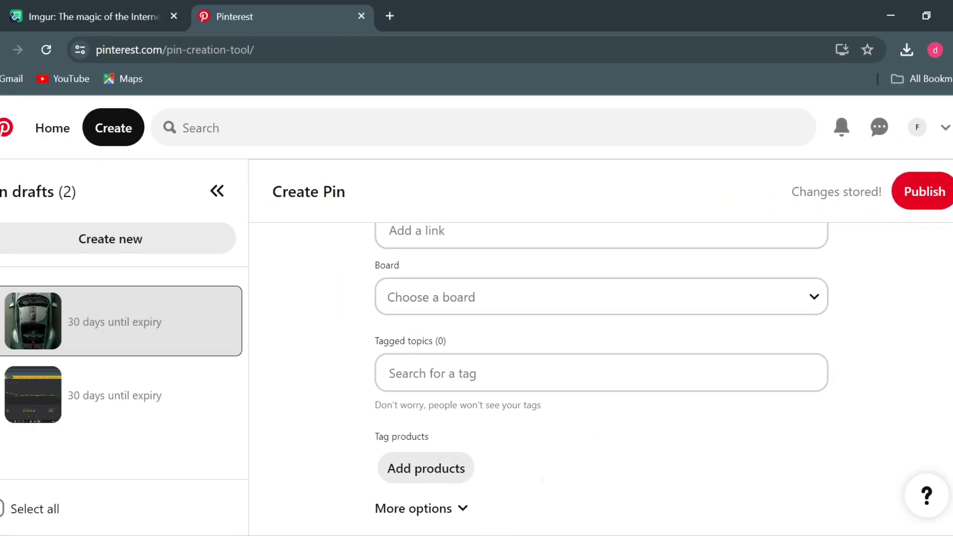
Return to the Pinterest home feed and look through its pins again.
{"action": "left_click", "coordinate": [52, 128]}
{"action": "scroll", "coordinate": [272, 221], "scroll_direction": "down", "scroll_amount": 4}
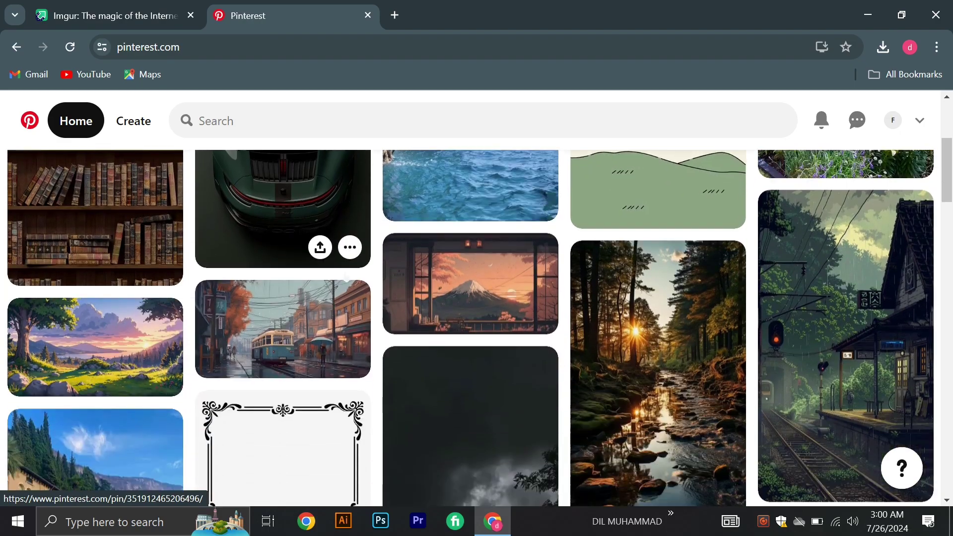
{"action": "scroll", "coordinate": [346, 277], "scroll_direction": "down", "scroll_amount": 3}
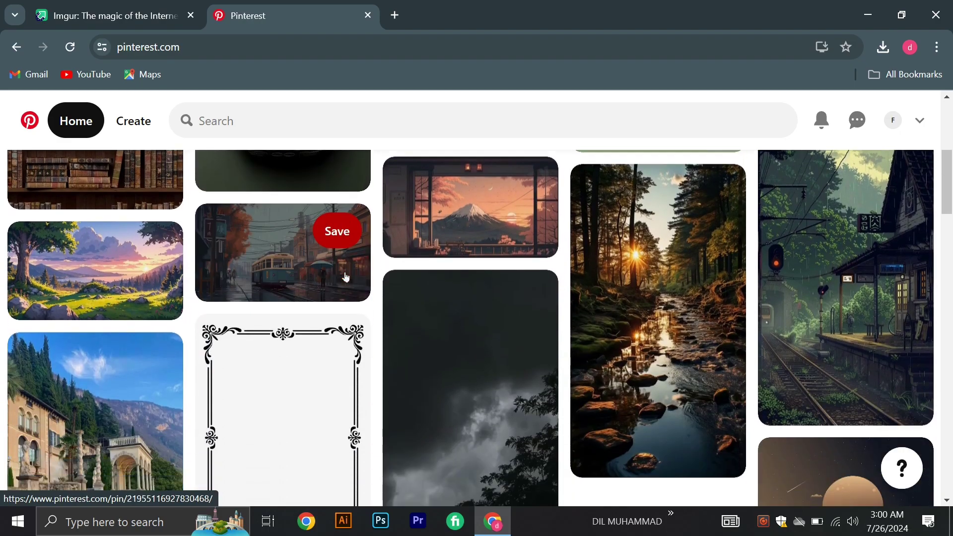
{"action": "scroll", "coordinate": [344, 275], "scroll_direction": "up", "scroll_amount": 3}
{"action": "scroll", "coordinate": [344, 274], "scroll_direction": "up", "scroll_amount": 3}
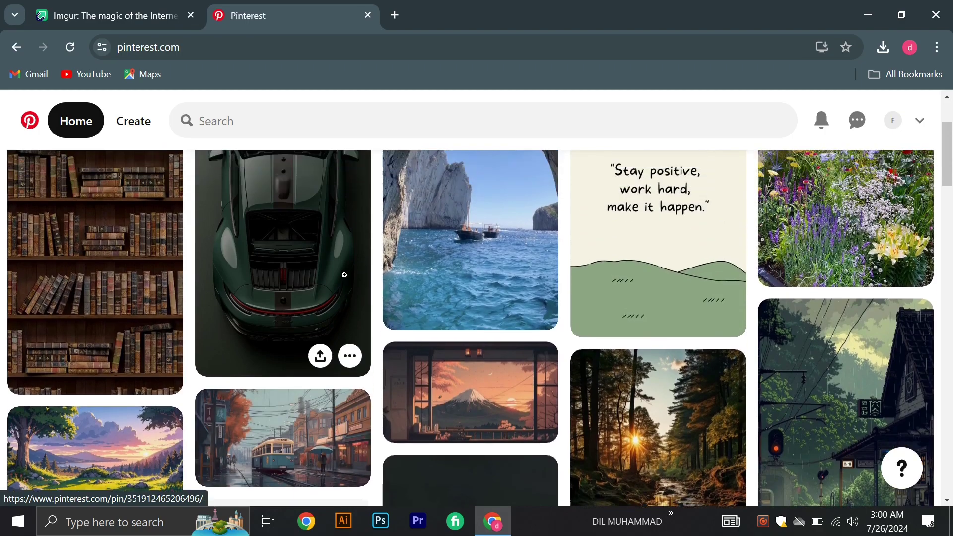
{"action": "scroll", "coordinate": [345, 274], "scroll_direction": "up", "scroll_amount": 1}
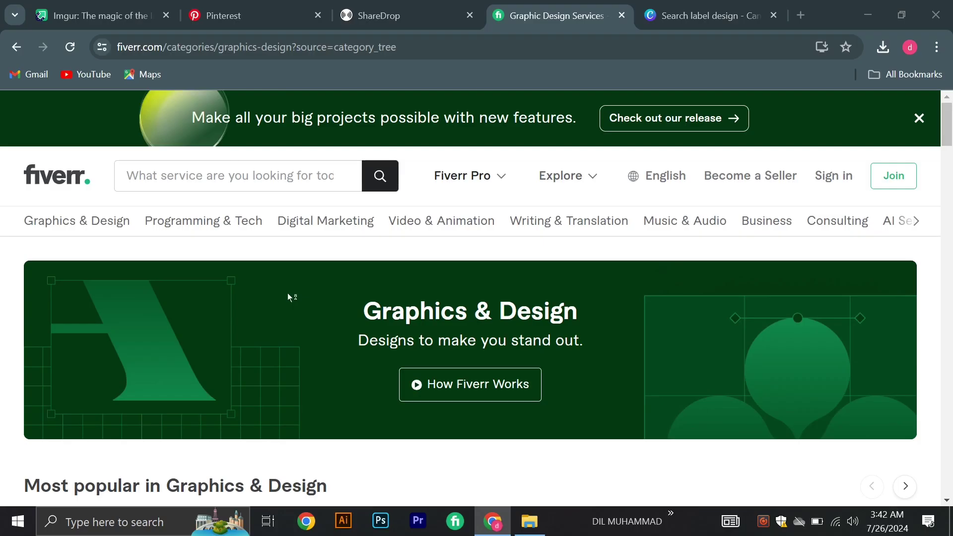
Switch to Fiverr's Graphics & Design page and look over its banner and most popular services.
{"action": "scroll", "coordinate": [287, 293], "scroll_direction": "down", "scroll_amount": 2}
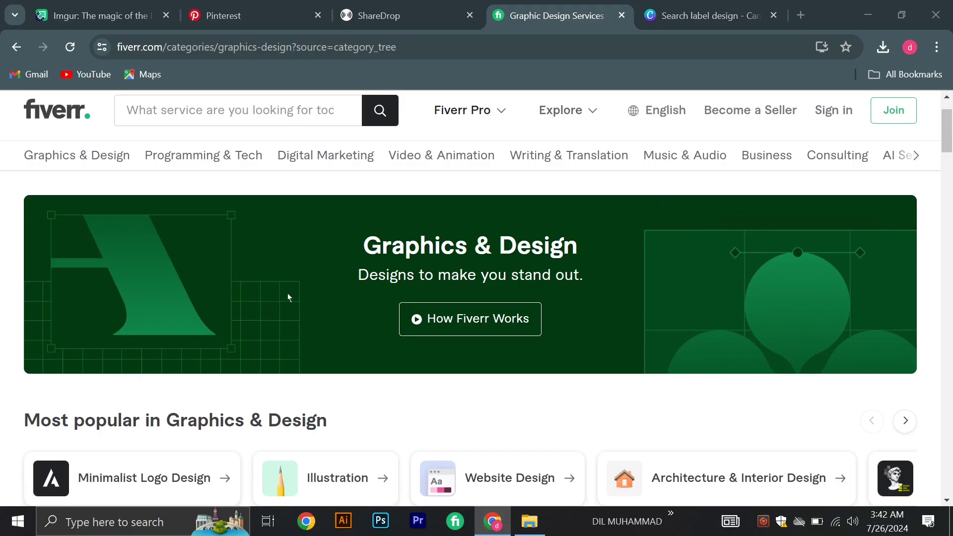
{"action": "scroll", "coordinate": [288, 297], "scroll_direction": "down", "scroll_amount": 4}
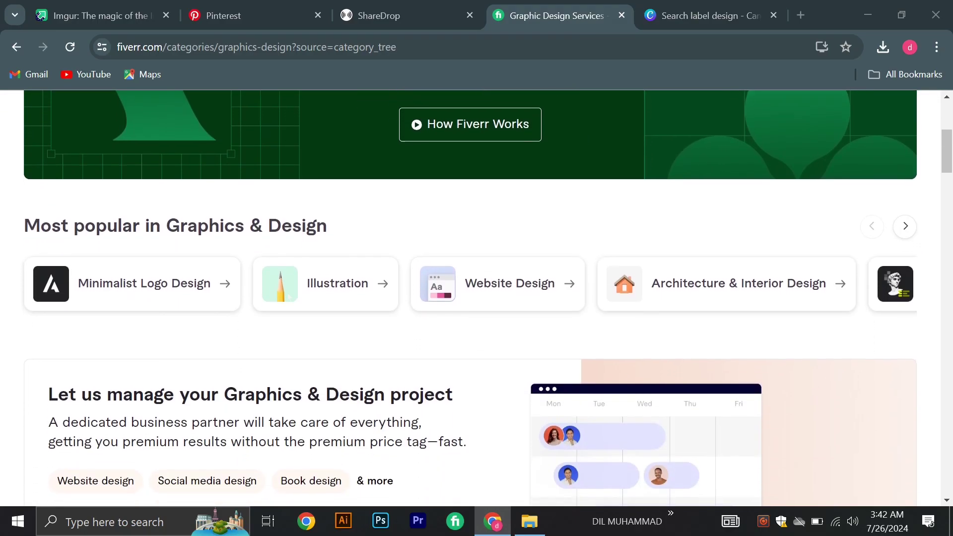
{"action": "scroll", "coordinate": [288, 298], "scroll_direction": "up", "scroll_amount": 5}
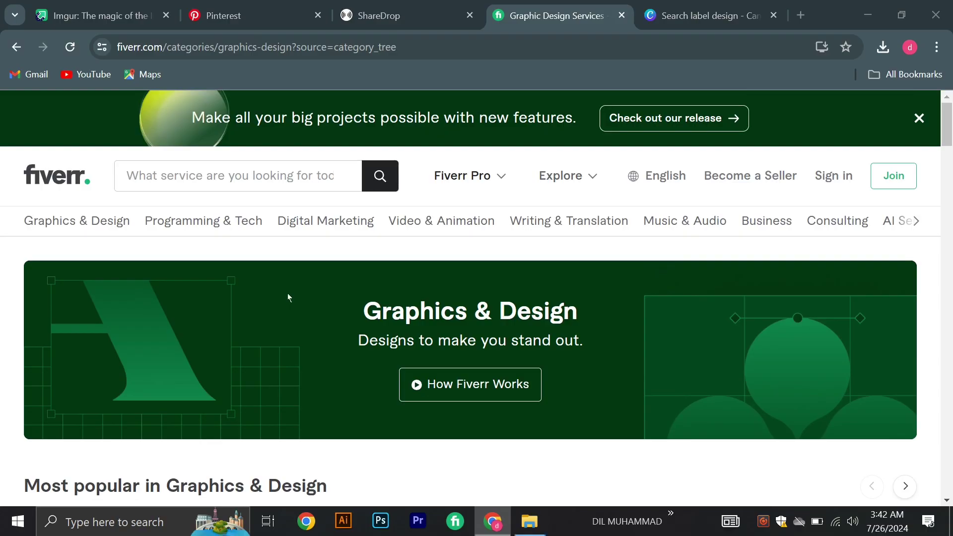
{"action": "scroll", "coordinate": [288, 298], "scroll_direction": "down", "scroll_amount": 1}
{"action": "scroll", "coordinate": [289, 298], "scroll_direction": "up", "scroll_amount": 1}
{"action": "scroll", "coordinate": [357, 307], "scroll_direction": "down", "scroll_amount": 1}
{"action": "scroll", "coordinate": [347, 304], "scroll_direction": "up", "scroll_amount": 1}
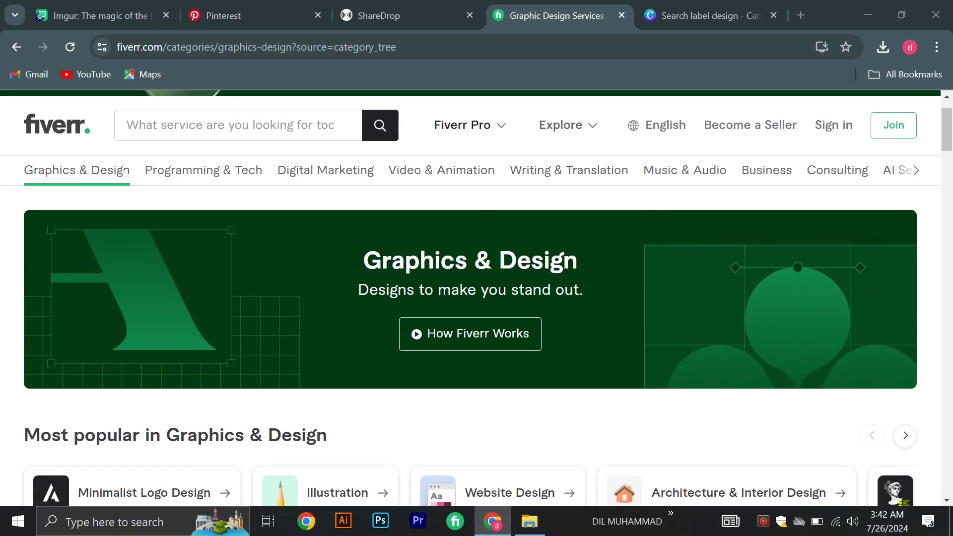
Review Fiverr's list of Graphics & Design subcategories and the Explore Graphics & Design section.
{"action": "mouse_move", "coordinate": [119, 173]}
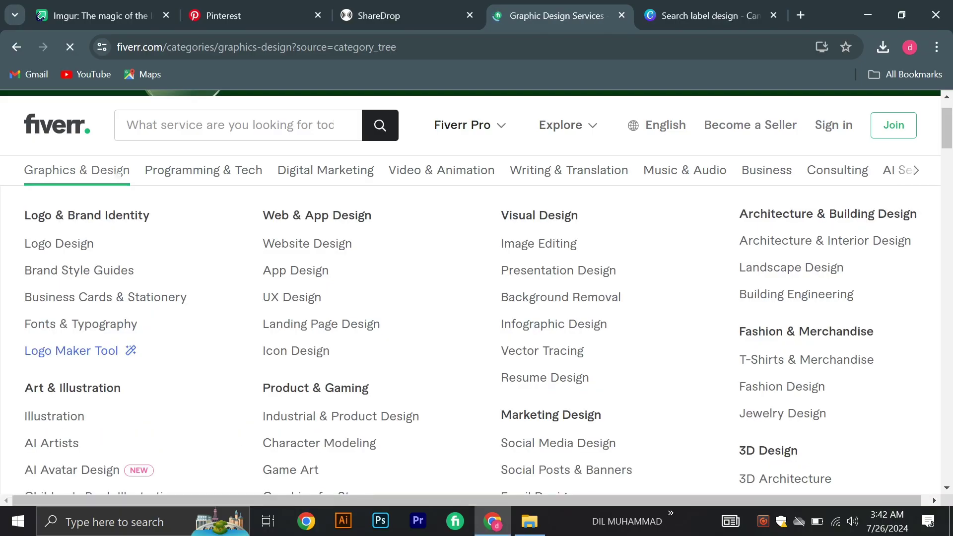
{"action": "scroll", "coordinate": [326, 261], "scroll_direction": "down", "scroll_amount": 1}
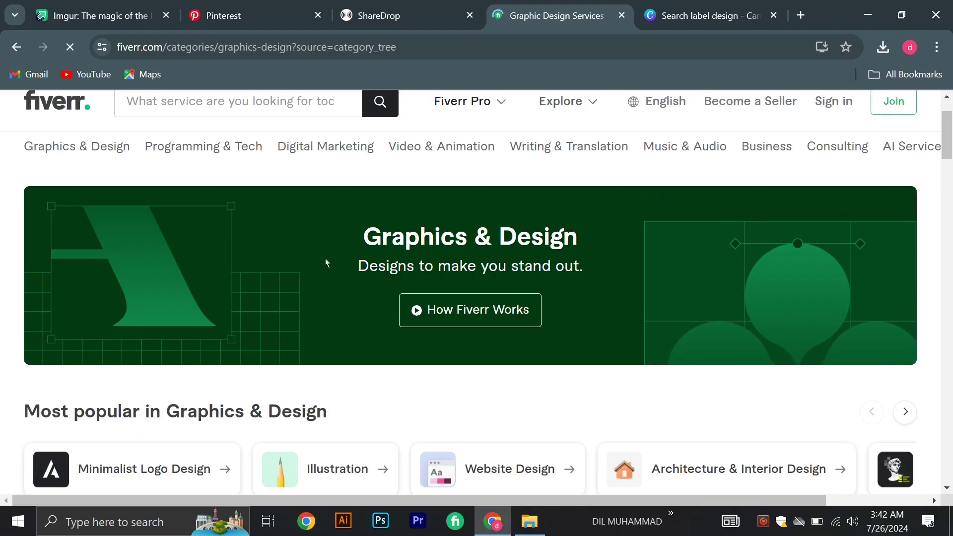
{"action": "scroll", "coordinate": [326, 263], "scroll_direction": "down", "scroll_amount": 5}
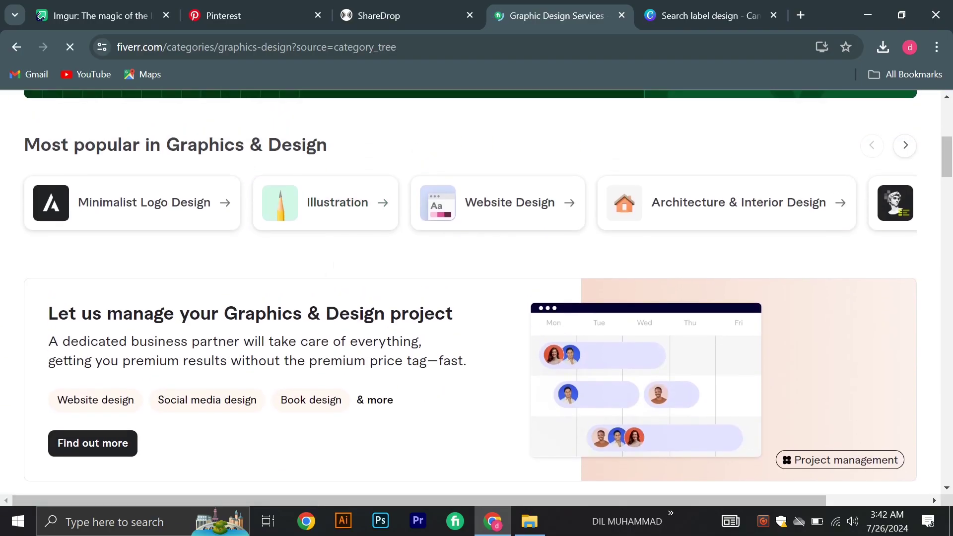
{"action": "scroll", "coordinate": [287, 417], "scroll_direction": "down", "scroll_amount": 4}
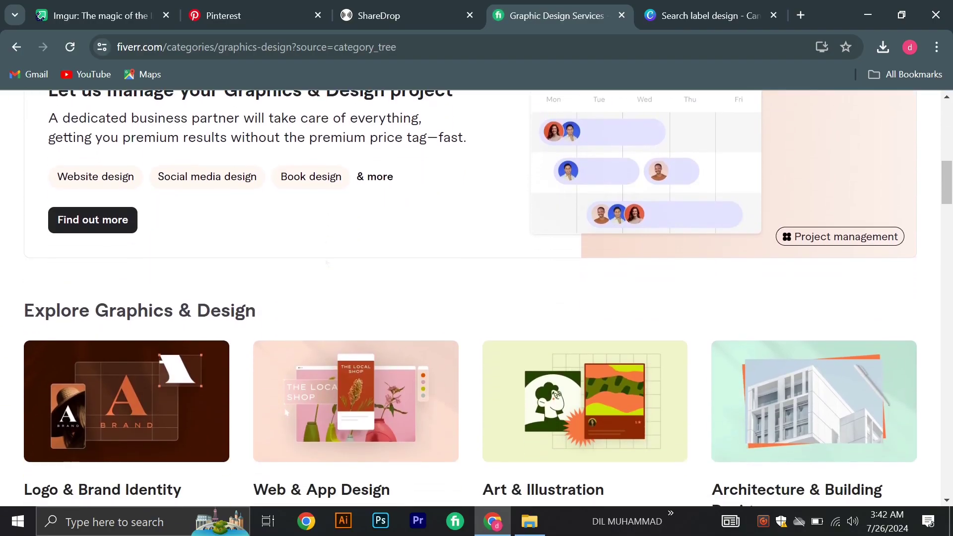
{"action": "scroll", "coordinate": [327, 262], "scroll_direction": "down", "scroll_amount": 3}
{"action": "scroll", "coordinate": [327, 262], "scroll_direction": "up", "scroll_amount": 5}
{"action": "scroll", "coordinate": [328, 263], "scroll_direction": "up", "scroll_amount": 2}
Switch to Canva, repeat the recent search for label design and browse the label templates.
{"action": "left_click", "coordinate": [688, 18]}
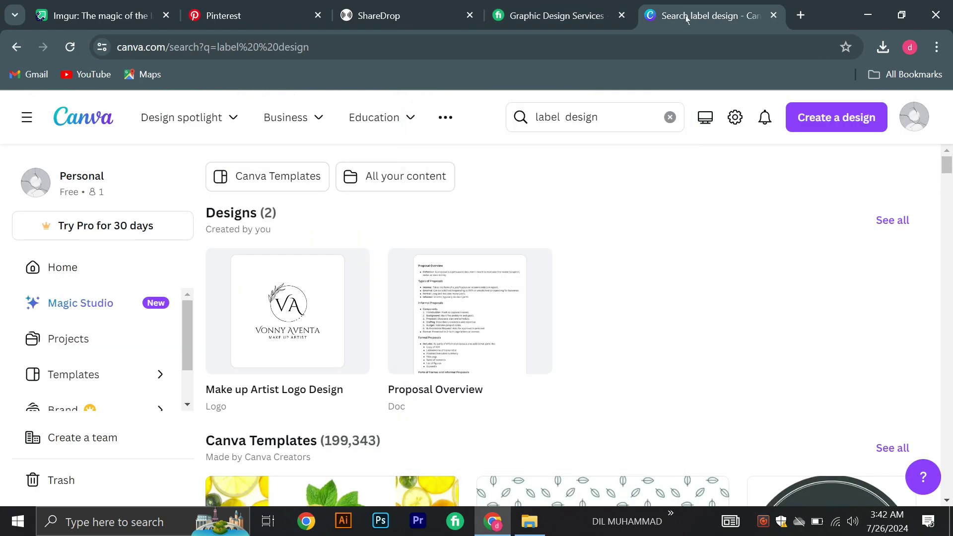
{"action": "left_click", "coordinate": [670, 117]}
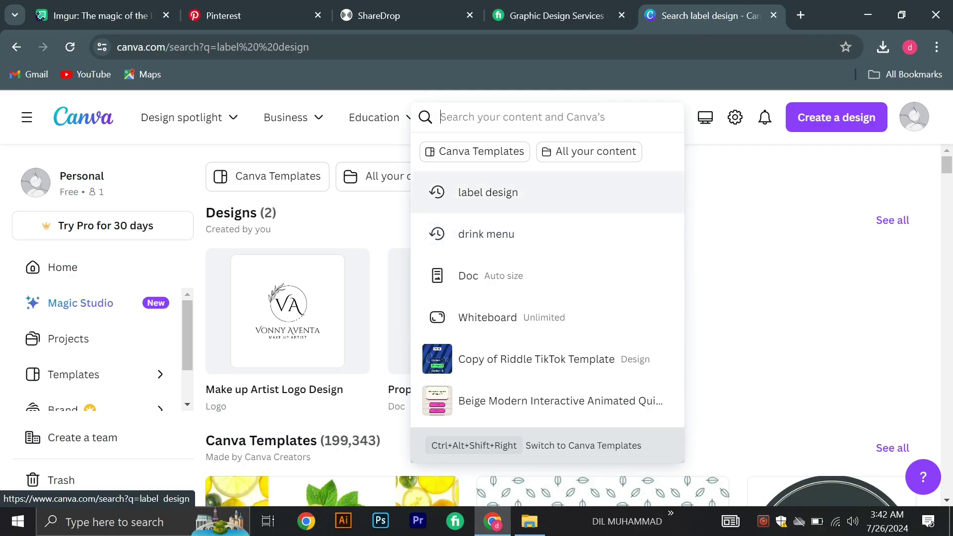
{"action": "left_click", "coordinate": [546, 191]}
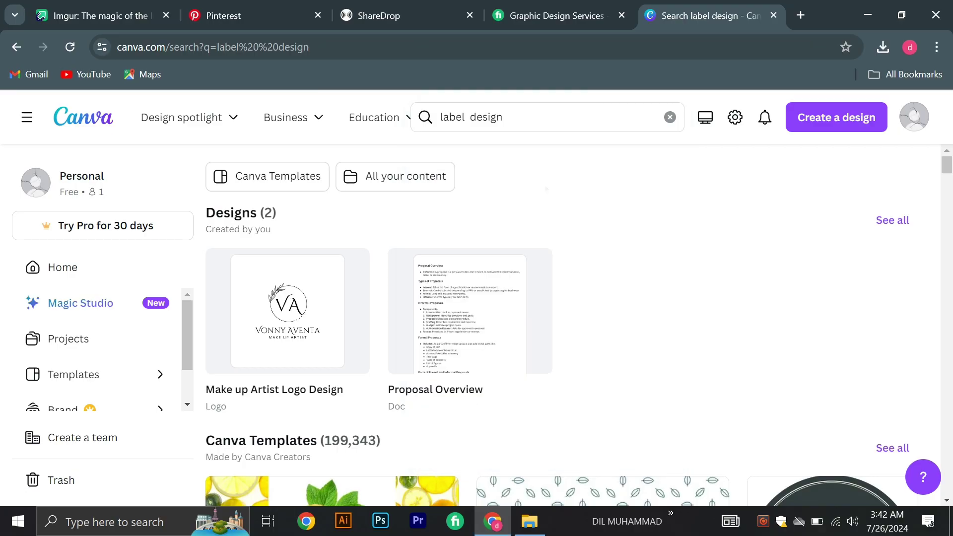
{"action": "scroll", "coordinate": [497, 298], "scroll_direction": "down", "scroll_amount": 5}
{"action": "scroll", "coordinate": [504, 269], "scroll_direction": "down", "scroll_amount": 5}
{"action": "scroll", "coordinate": [504, 270], "scroll_direction": "up", "scroll_amount": 4}
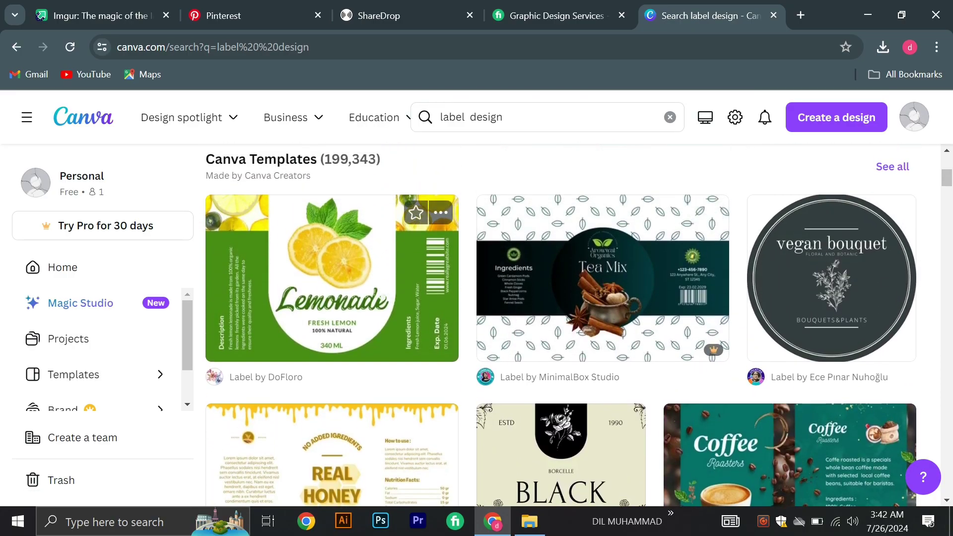
Open the Green Yellow Illustrated Lemon Lemonade Label template for customising and bring up its download options.
{"action": "left_click", "coordinate": [365, 289]}
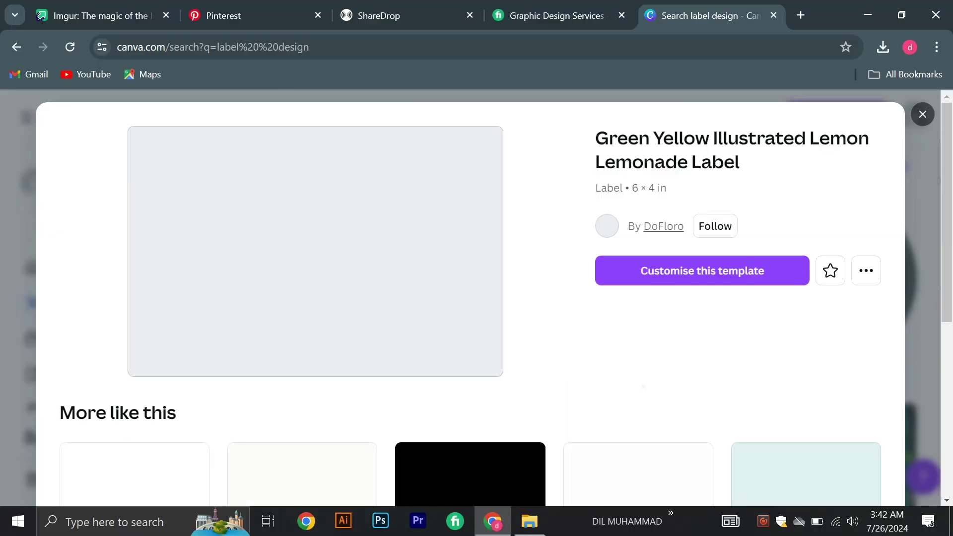
{"action": "left_click", "coordinate": [724, 273]}
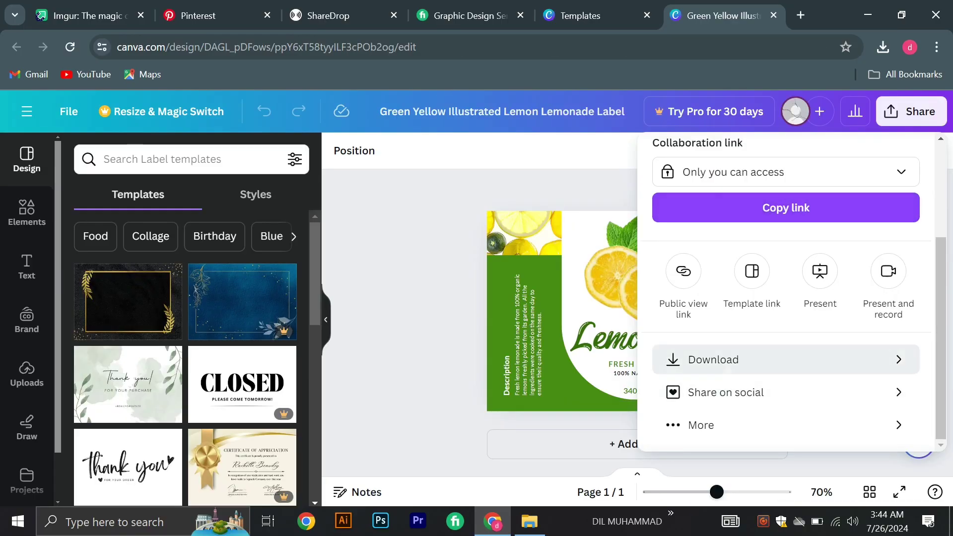
{"action": "left_click", "coordinate": [725, 363]}
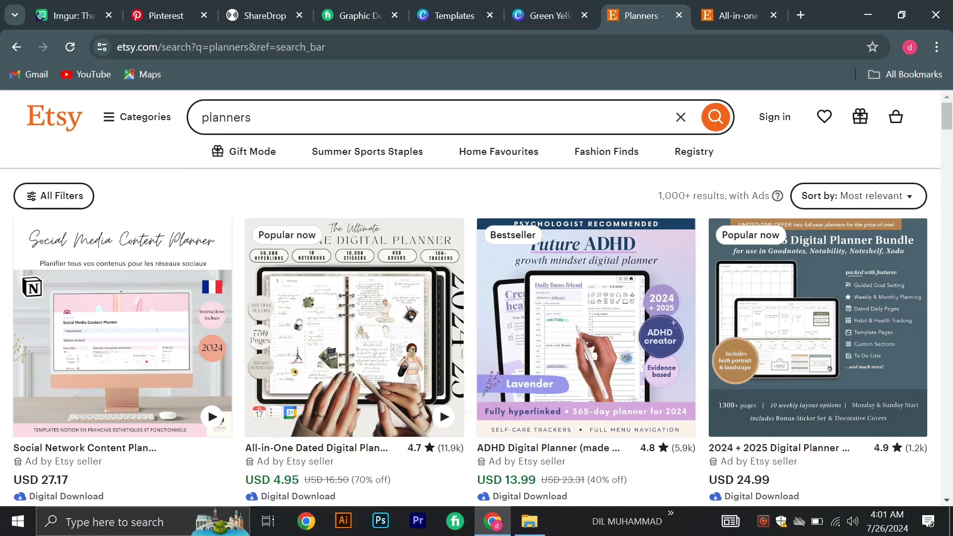
Browse Etsy's planners search results and examine the All-in-One Dated Digital Planner listing's price, images and item details.
{"action": "scroll", "coordinate": [471, 298], "scroll_direction": "down", "scroll_amount": 1}
{"action": "scroll", "coordinate": [471, 298], "scroll_direction": "up", "scroll_amount": 1}
{"action": "scroll", "coordinate": [471, 298], "scroll_direction": "down", "scroll_amount": 1}
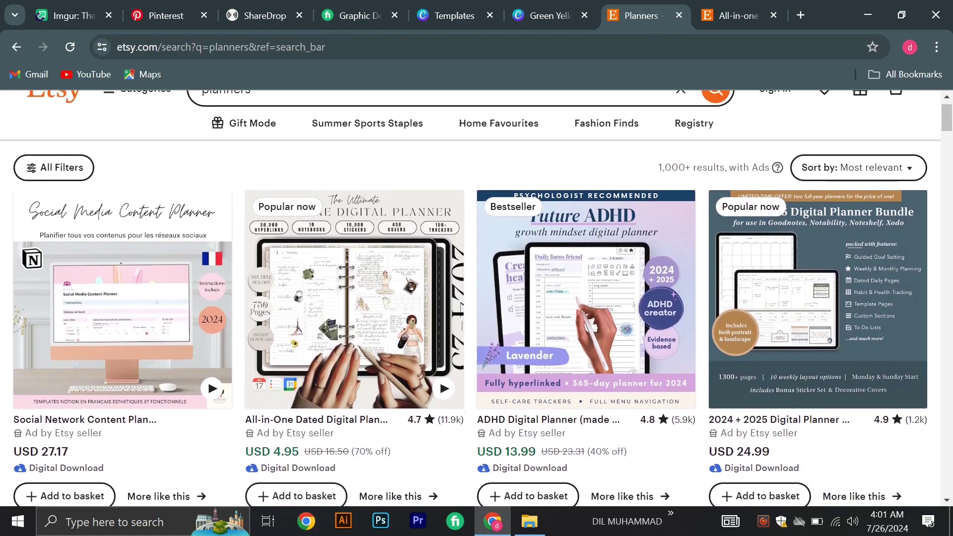
{"action": "scroll", "coordinate": [471, 298], "scroll_direction": "down", "scroll_amount": 3}
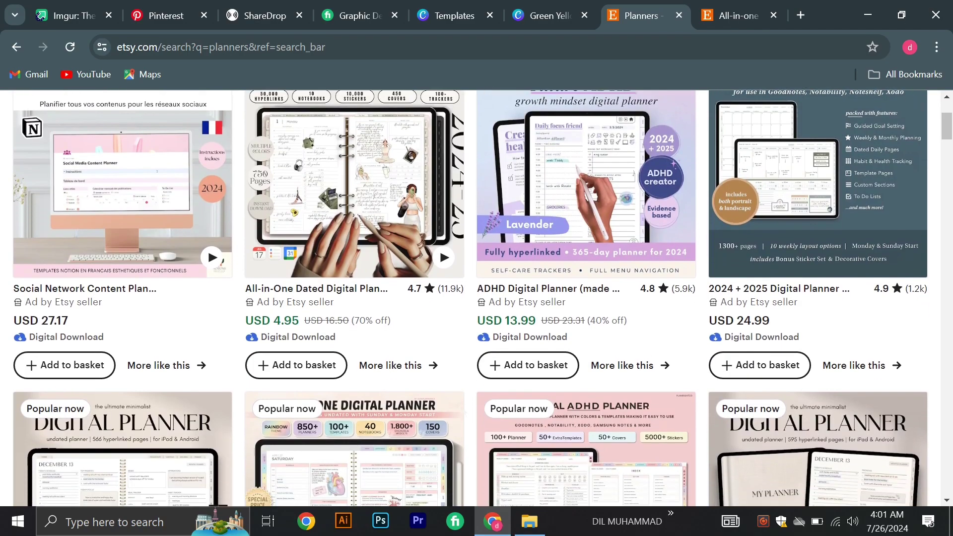
{"action": "scroll", "coordinate": [471, 297], "scroll_direction": "down", "scroll_amount": 6}
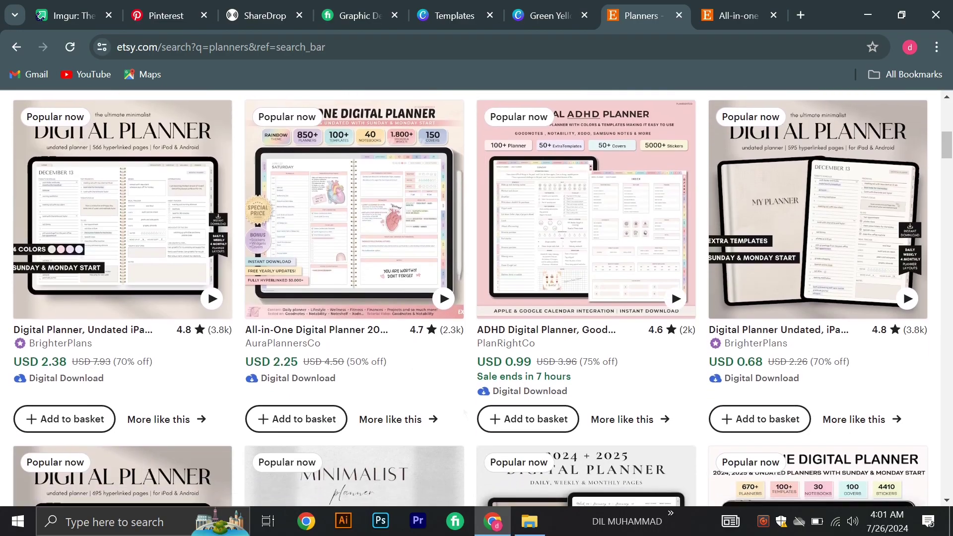
{"action": "scroll", "coordinate": [465, 413], "scroll_direction": "down", "scroll_amount": 10}
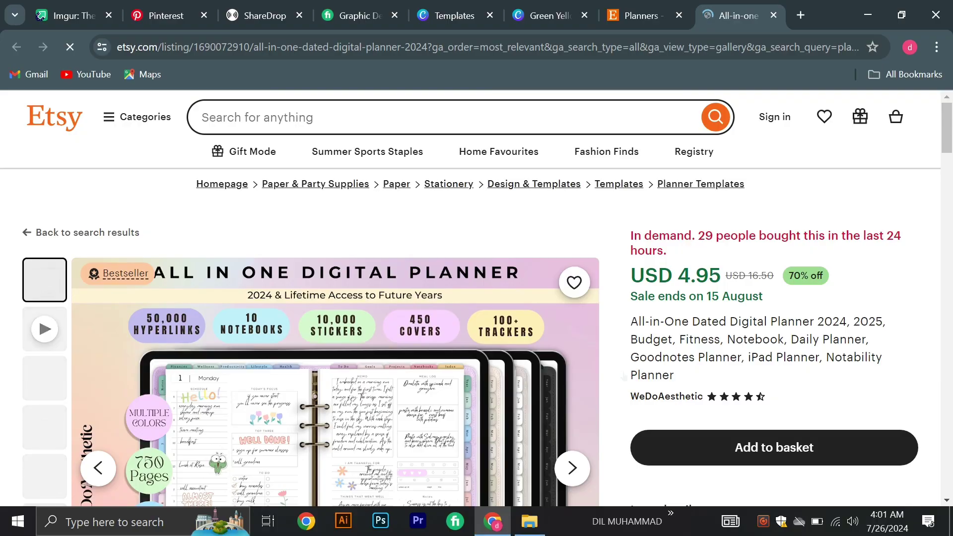
{"action": "scroll", "coordinate": [624, 377], "scroll_direction": "down", "scroll_amount": 3}
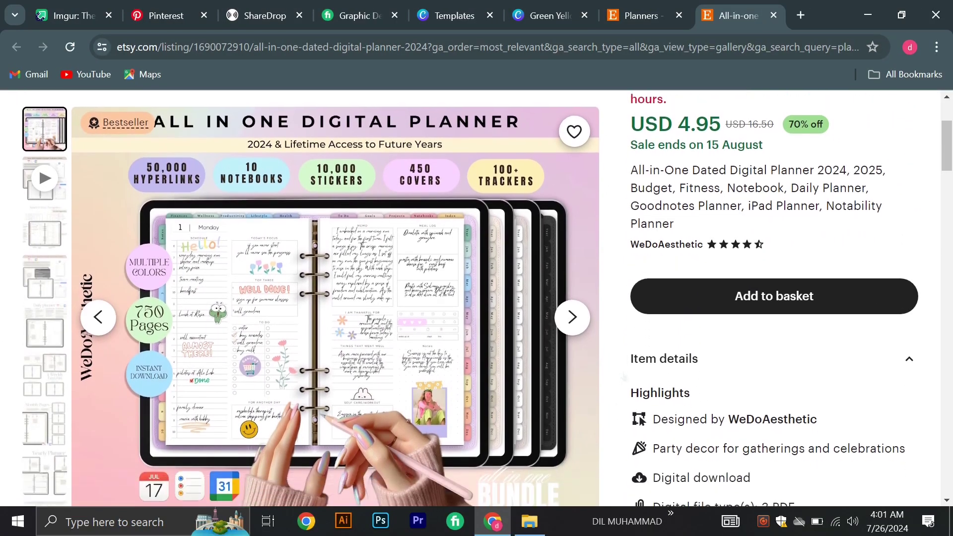
{"action": "scroll", "coordinate": [625, 377], "scroll_direction": "up", "scroll_amount": 1}
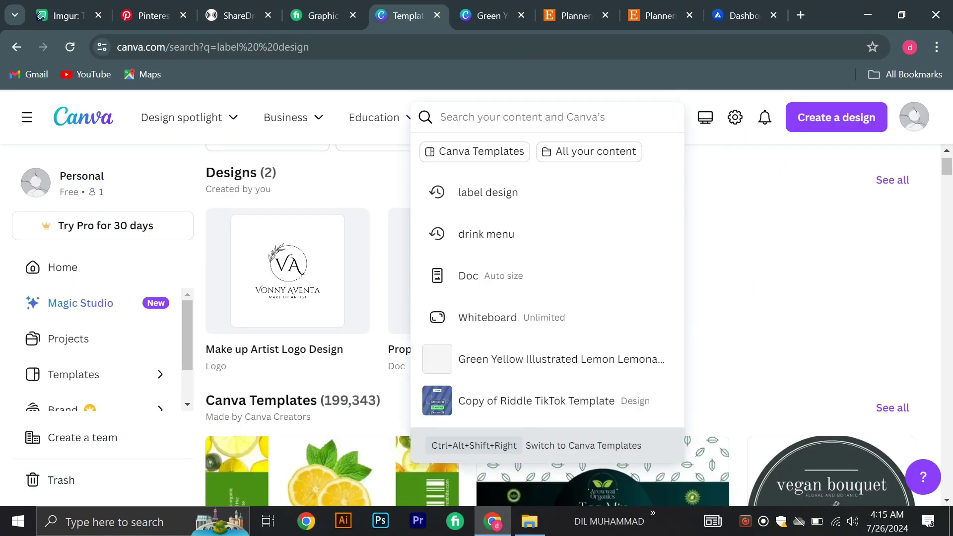
Search Canva for "planner template" and browse the planner templates.
{"action": "type", "text": "planner template"}
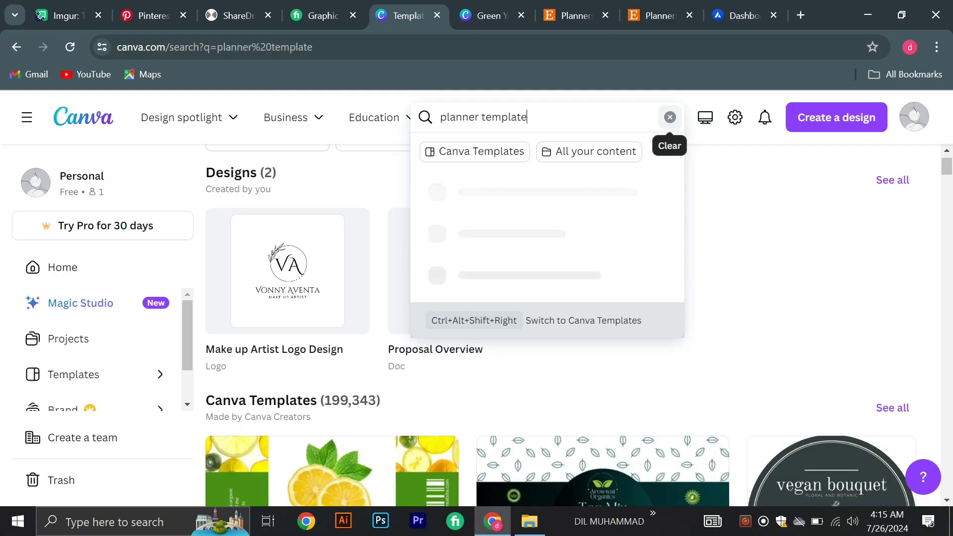
{"action": "key", "text": "Return"}
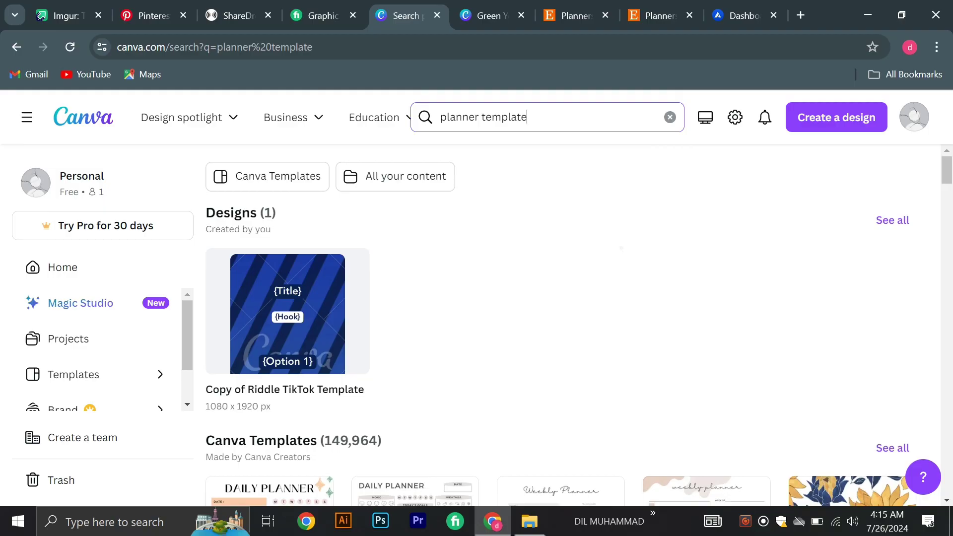
{"action": "scroll", "coordinate": [595, 339], "scroll_direction": "down", "scroll_amount": 6}
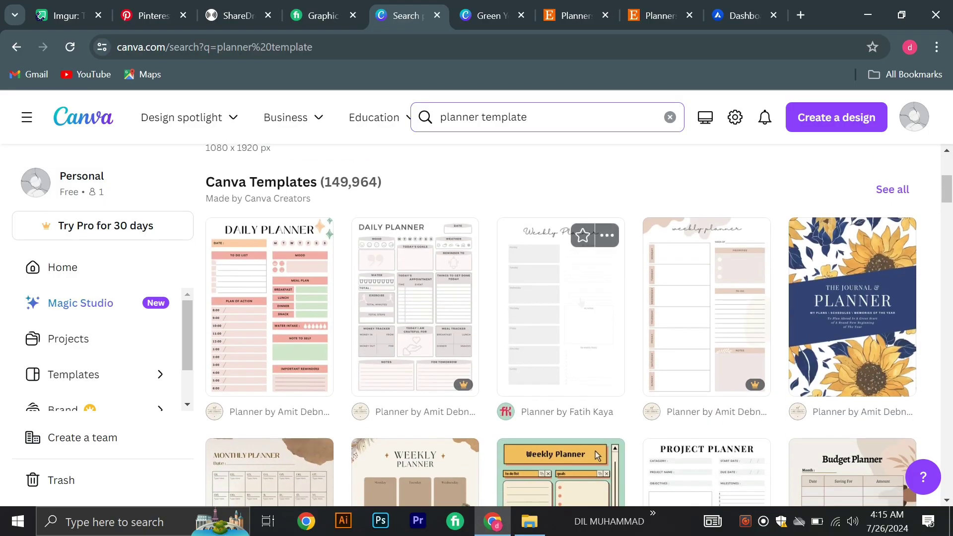
Open the Soft Brown Simple Budget Planner Print Template for customising and browse the suggested A4 templates.
{"action": "scroll", "coordinate": [582, 301], "scroll_direction": "down", "scroll_amount": 2}
{"action": "scroll", "coordinate": [582, 302], "scroll_direction": "down", "scroll_amount": 1}
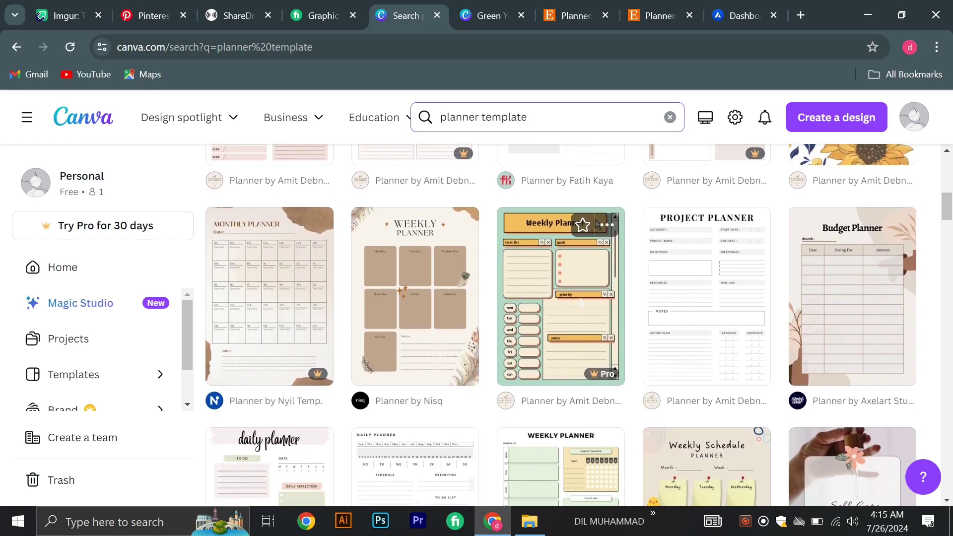
{"action": "left_click", "coordinate": [853, 303]}
{"action": "scroll", "coordinate": [260, 314], "scroll_direction": "down", "scroll_amount": 2}
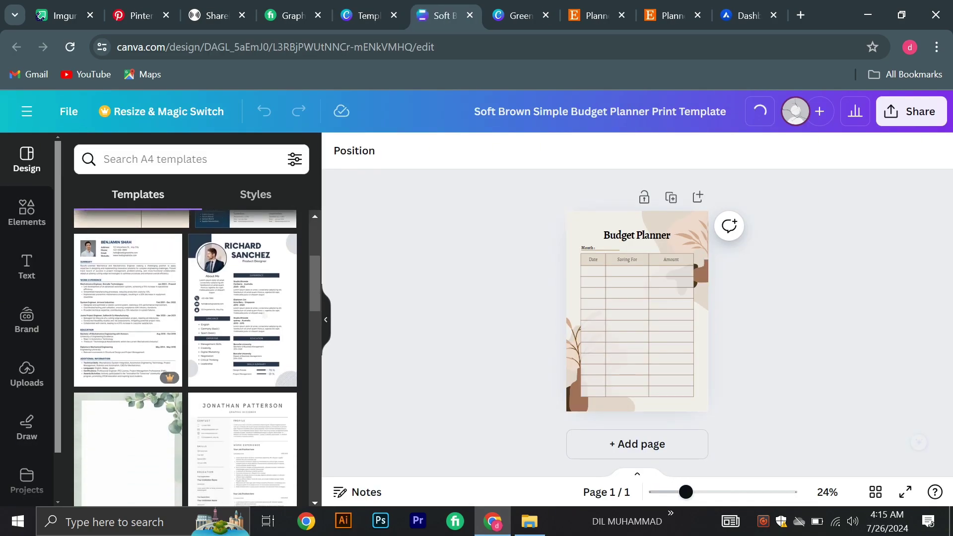
{"action": "scroll", "coordinate": [279, 317], "scroll_direction": "down", "scroll_amount": 1}
{"action": "scroll", "coordinate": [278, 318], "scroll_direction": "up", "scroll_amount": 3}
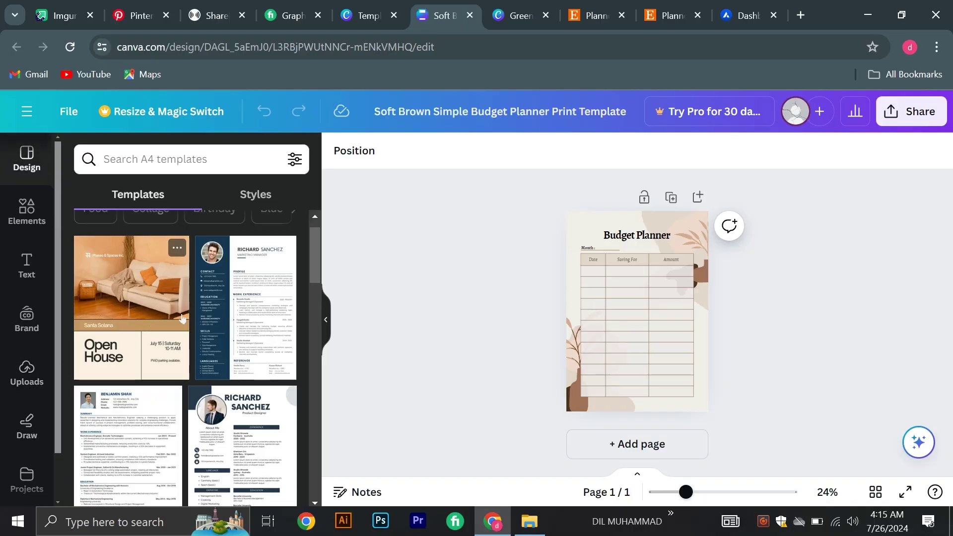
{"action": "scroll", "coordinate": [182, 318], "scroll_direction": "down", "scroll_amount": 3}
{"action": "scroll", "coordinate": [182, 318], "scroll_direction": "up", "scroll_amount": 4}
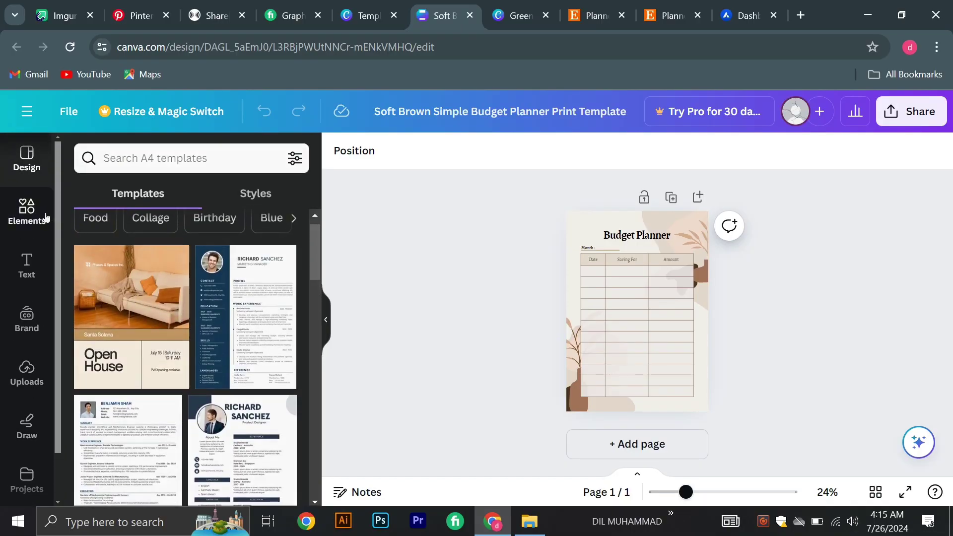
Bring up the design elements for the budget planner and browse the graphics, stickers and AI image generator sections.
{"action": "left_click", "coordinate": [45, 217]}
{"action": "scroll", "coordinate": [241, 339], "scroll_direction": "down", "scroll_amount": 3}
{"action": "scroll", "coordinate": [242, 339], "scroll_direction": "down", "scroll_amount": 2}
{"action": "scroll", "coordinate": [241, 339], "scroll_direction": "up", "scroll_amount": 3}
{"action": "scroll", "coordinate": [243, 339], "scroll_direction": "down", "scroll_amount": 1}
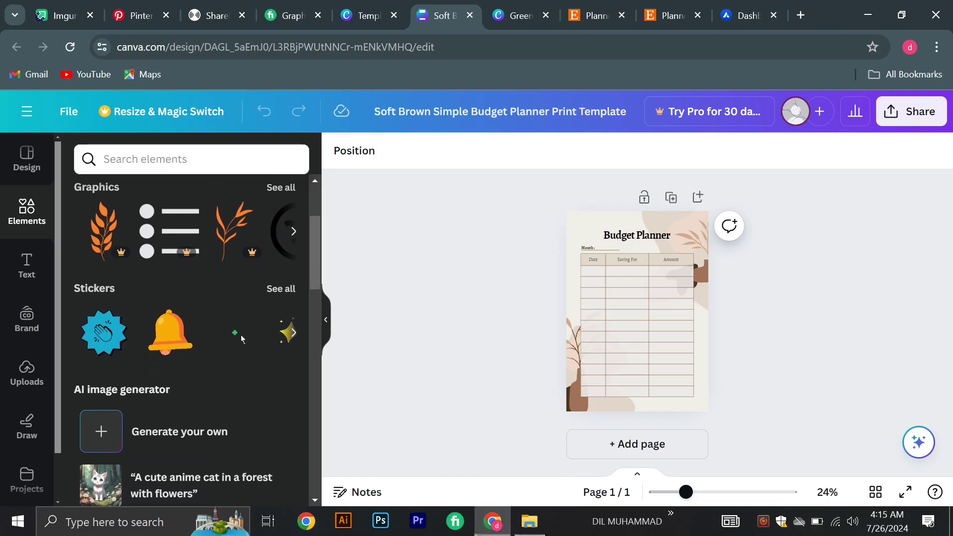
{"action": "scroll", "coordinate": [243, 339], "scroll_direction": "down", "scroll_amount": 1}
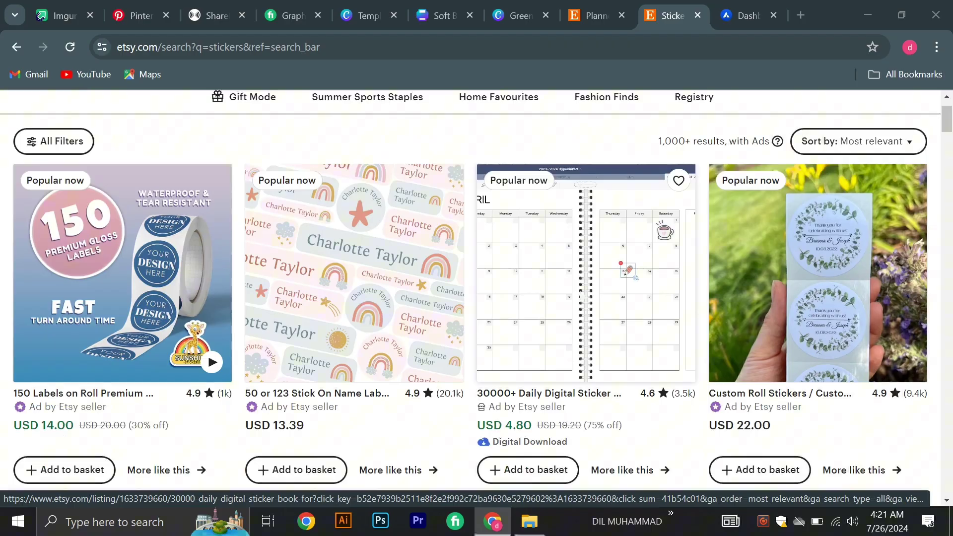
Switch to Etsy and browse the search results for "stickers".
{"action": "scroll", "coordinate": [581, 297], "scroll_direction": "down", "scroll_amount": 6}
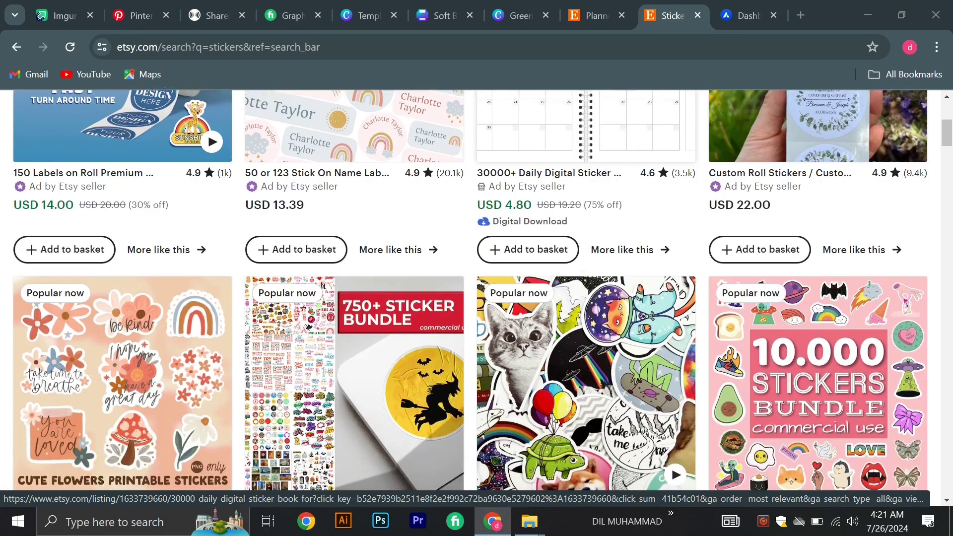
{"action": "scroll", "coordinate": [581, 296], "scroll_direction": "up", "scroll_amount": 7}
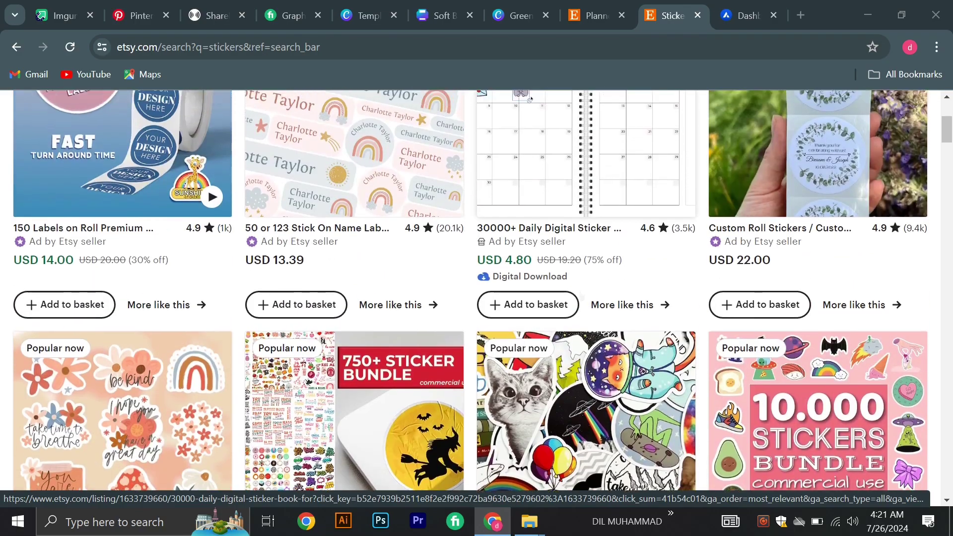
{"action": "scroll", "coordinate": [581, 297], "scroll_direction": "up", "scroll_amount": 1}
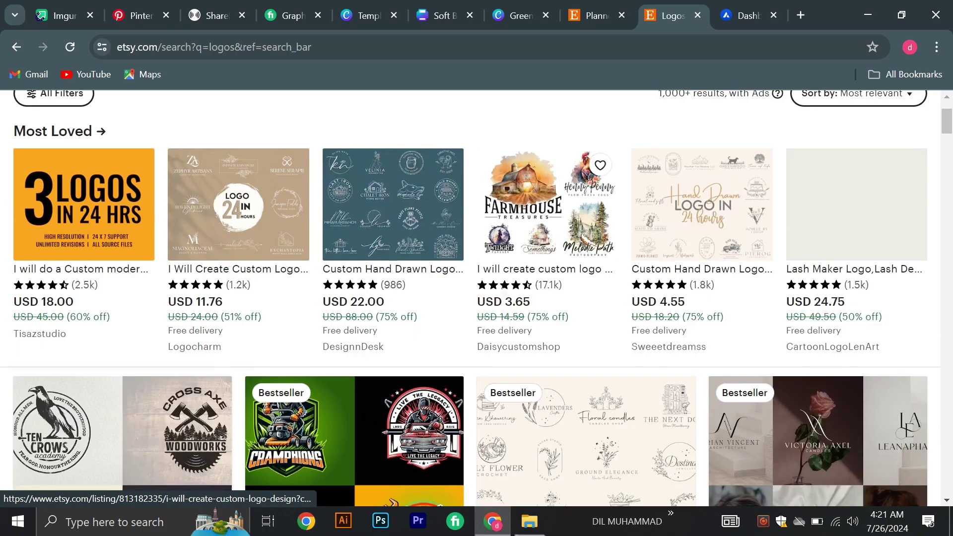
Browse Etsy's search results for "logos" and for "websites designs".
{"action": "scroll", "coordinate": [586, 323], "scroll_direction": "down", "scroll_amount": 3}
{"action": "scroll", "coordinate": [513, 356], "scroll_direction": "down", "scroll_amount": 5}
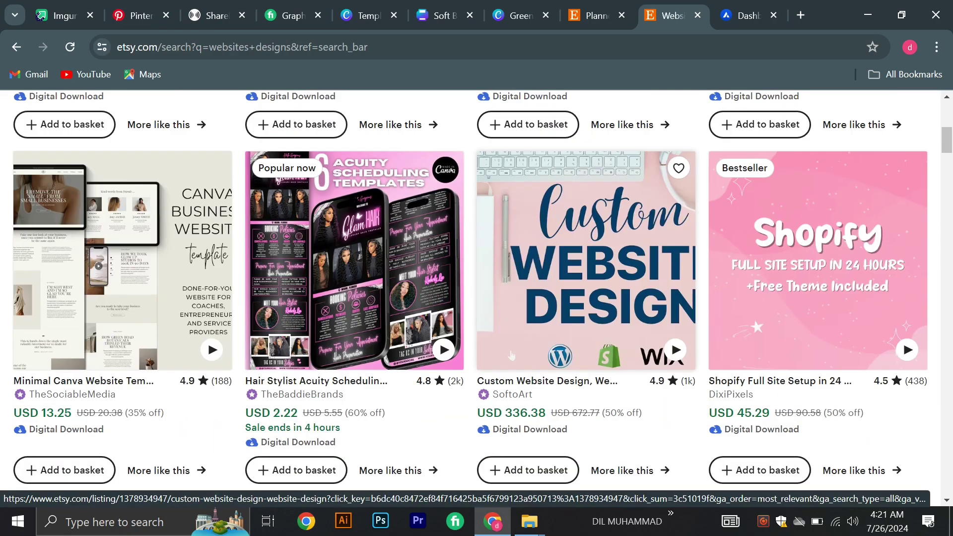
{"action": "scroll", "coordinate": [513, 356], "scroll_direction": "down", "scroll_amount": 3}
{"action": "scroll", "coordinate": [513, 356], "scroll_direction": "down", "scroll_amount": 2}
{"action": "scroll", "coordinate": [513, 356], "scroll_direction": "up", "scroll_amount": 4}
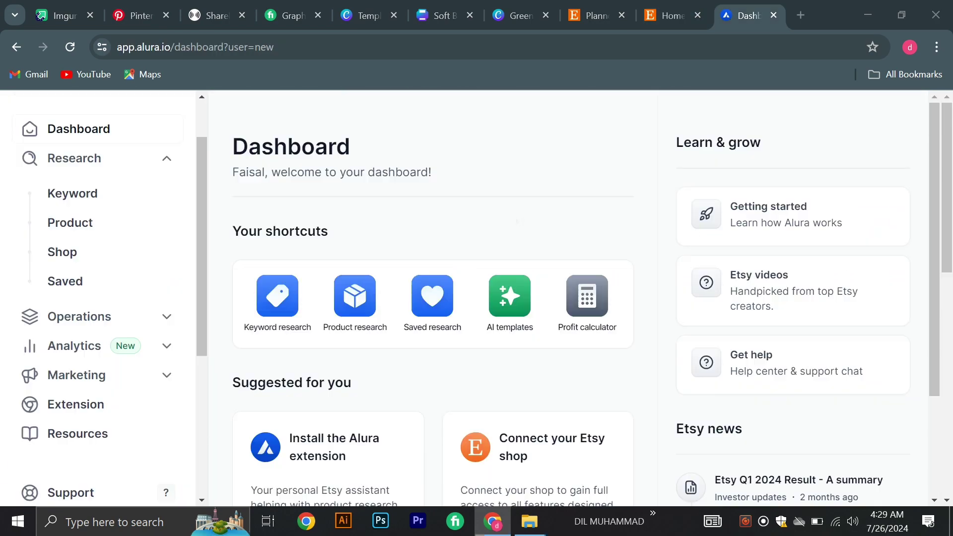
Switch to Alura, look over its dashboard and browse the Etsy shops listed in the Shop analyzer.
{"action": "scroll", "coordinate": [433, 298], "scroll_direction": "down", "scroll_amount": 2}
{"action": "scroll", "coordinate": [433, 298], "scroll_direction": "up", "scroll_amount": 2}
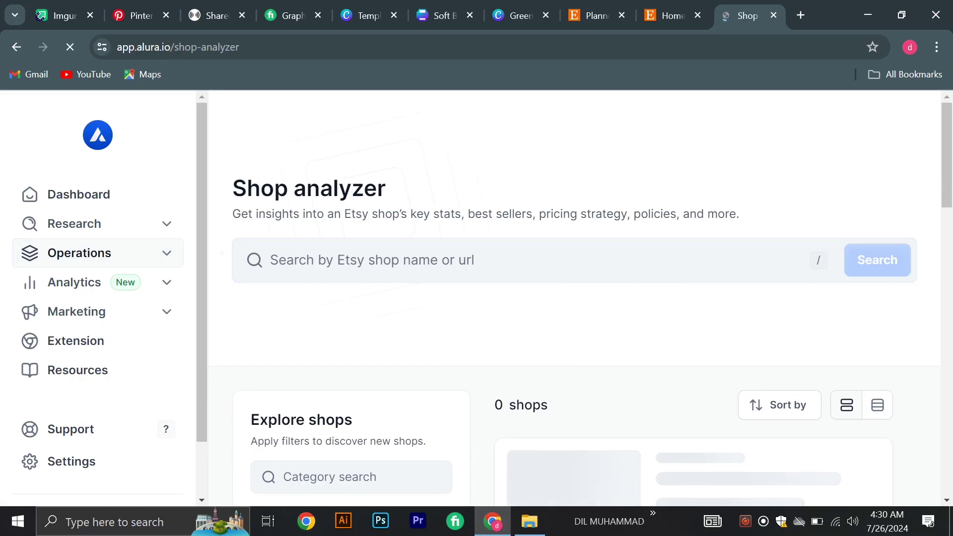
{"action": "scroll", "coordinate": [575, 298], "scroll_direction": "down", "scroll_amount": 4}
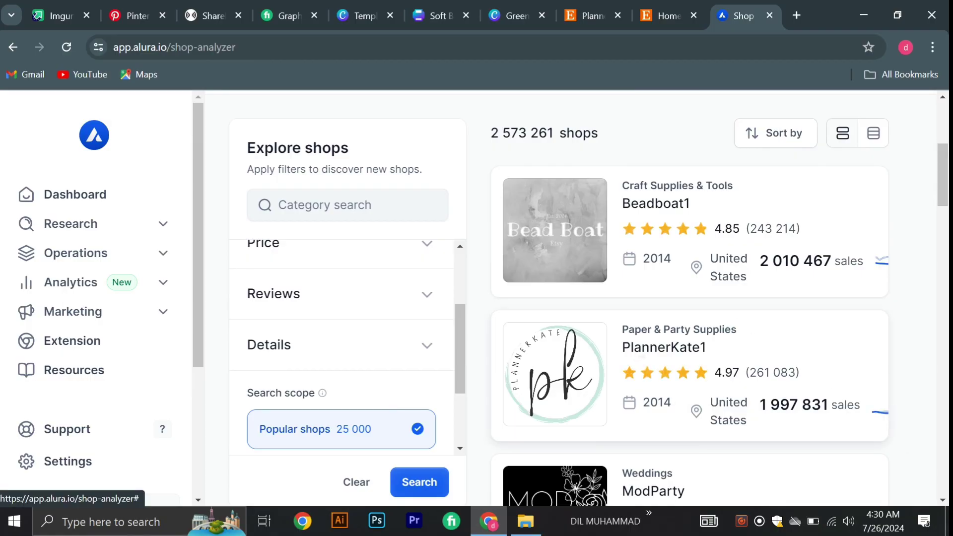
Examine the PlannerKate1 shop's sales, revenue and conversion rate, and return to the shop list to browse more shops.
{"action": "left_click", "coordinate": [664, 347]}
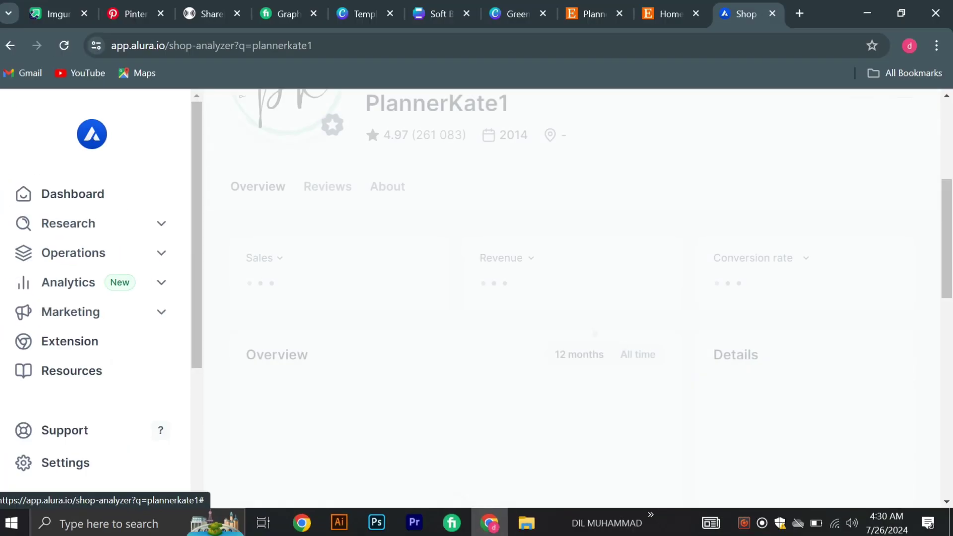
{"action": "scroll", "coordinate": [574, 298], "scroll_direction": "up", "scroll_amount": 3}
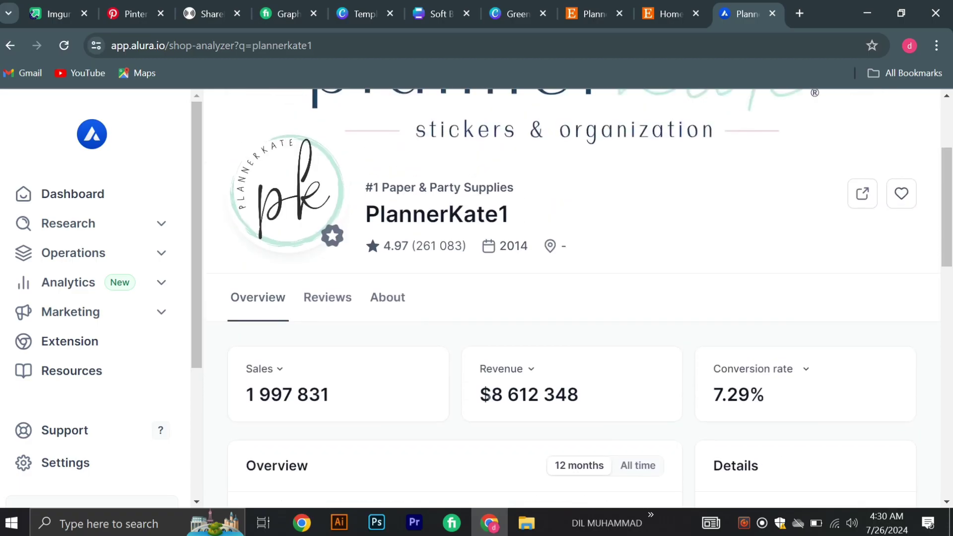
{"action": "scroll", "coordinate": [575, 298], "scroll_direction": "up", "scroll_amount": 2}
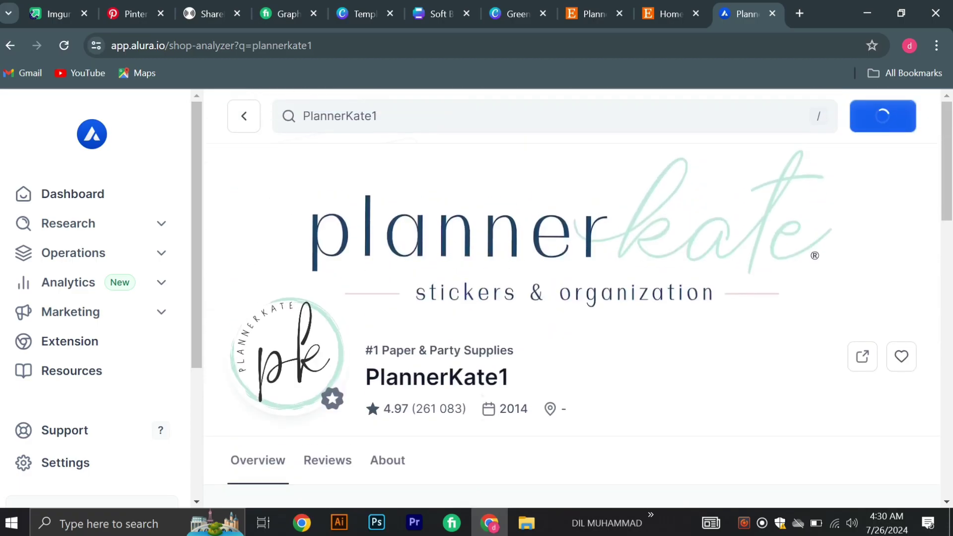
{"action": "key", "text": "alt+Left"}
{"action": "scroll", "coordinate": [595, 389], "scroll_direction": "down", "scroll_amount": 8}
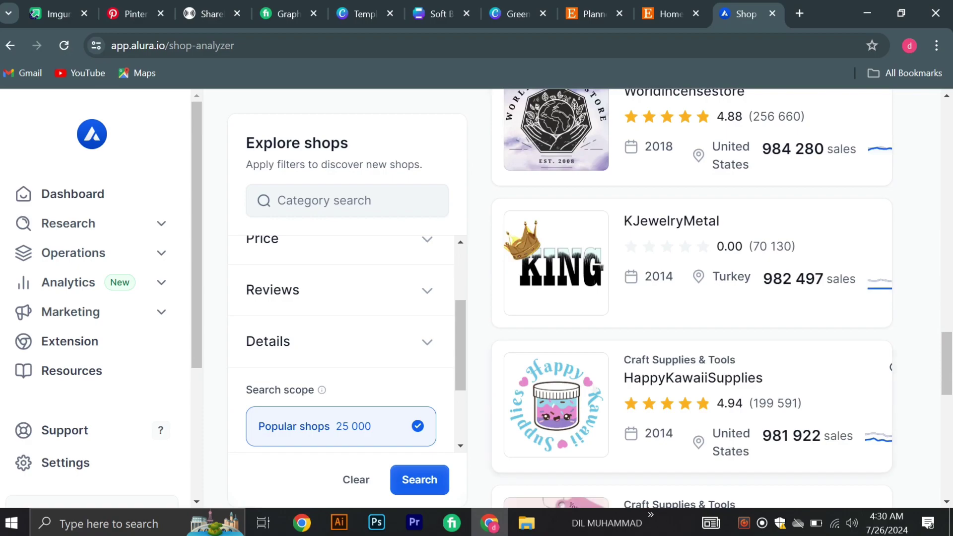